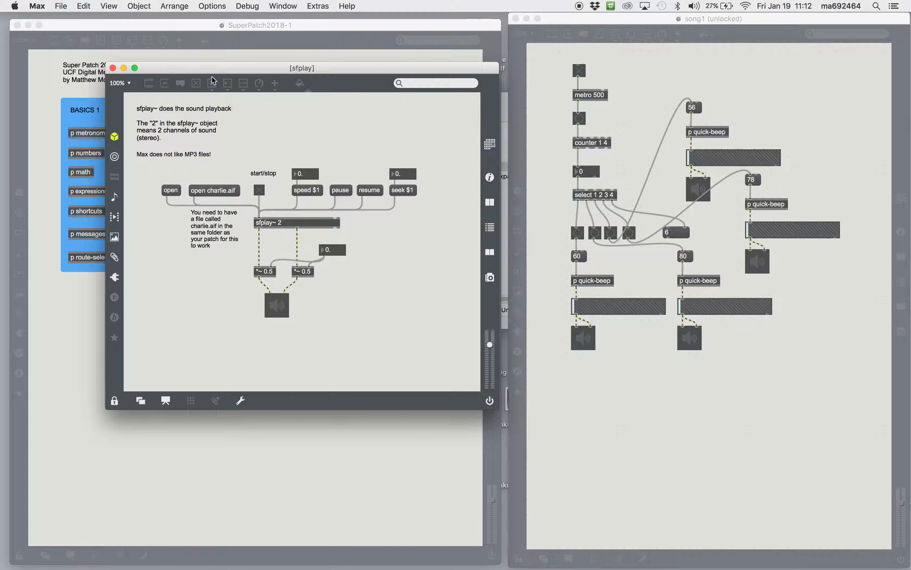
# Set the sfplay patch's volume multiplier to 0.32 and load snare.aiff from the SongDemo folder into sfplay~, previewing the sound first
pyautogui.moveTo(203, 68); pyautogui.dragTo(321, 102)
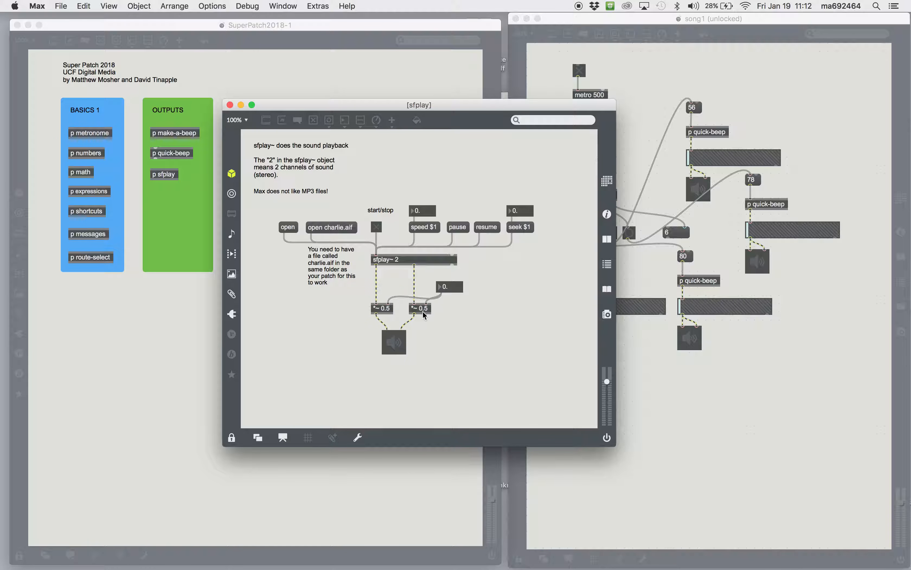
pyautogui.moveTo(453, 289); pyautogui.dragTo(453, 264)
pyautogui.click(287, 227)
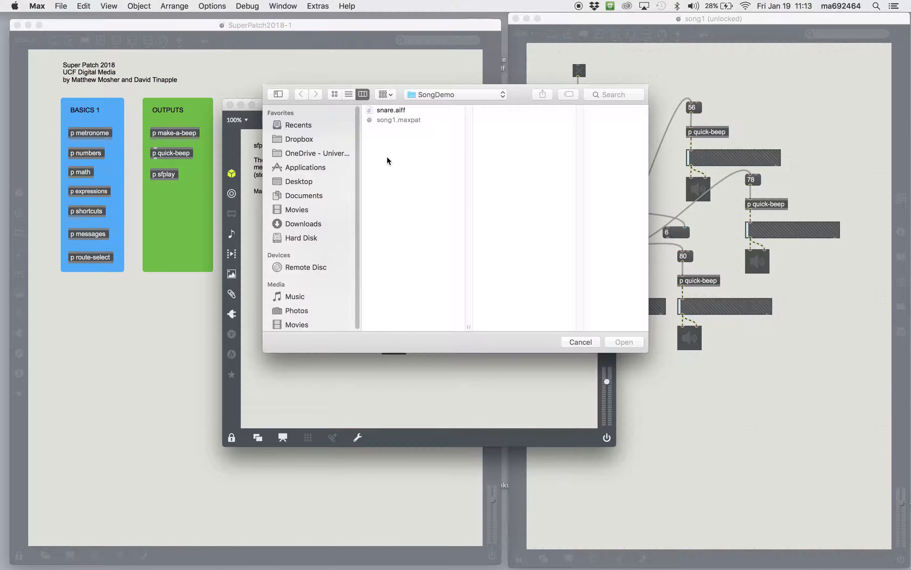
pyautogui.click(390, 110)
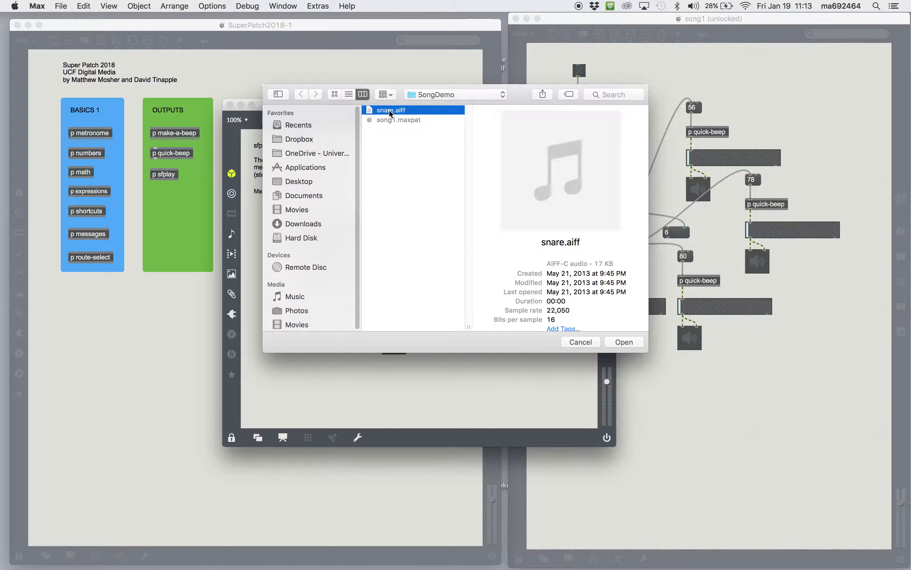
pyautogui.click(561, 169)
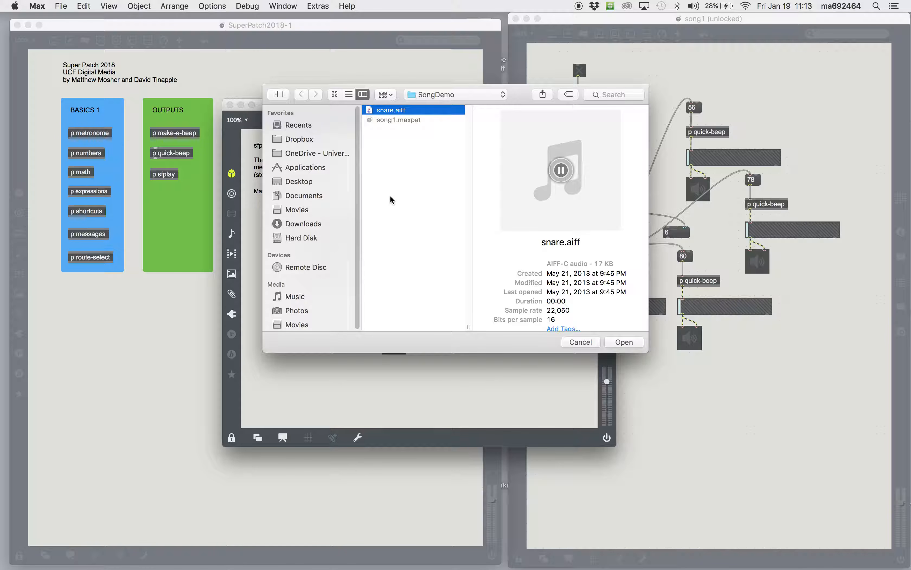
pyautogui.click(624, 342)
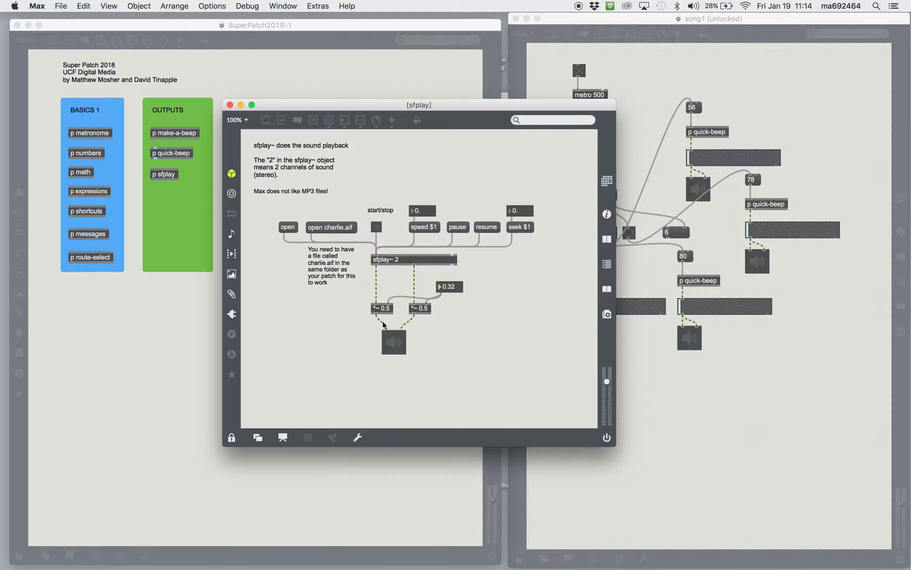
# Try switching the audio output on and off, leave it on, and slightly lower the sfplay patch's output gain
pyautogui.click(390, 350)
pyautogui.click(398, 345)
pyautogui.click(398, 344)
pyautogui.moveTo(607, 381); pyautogui.dragTo(606, 380)
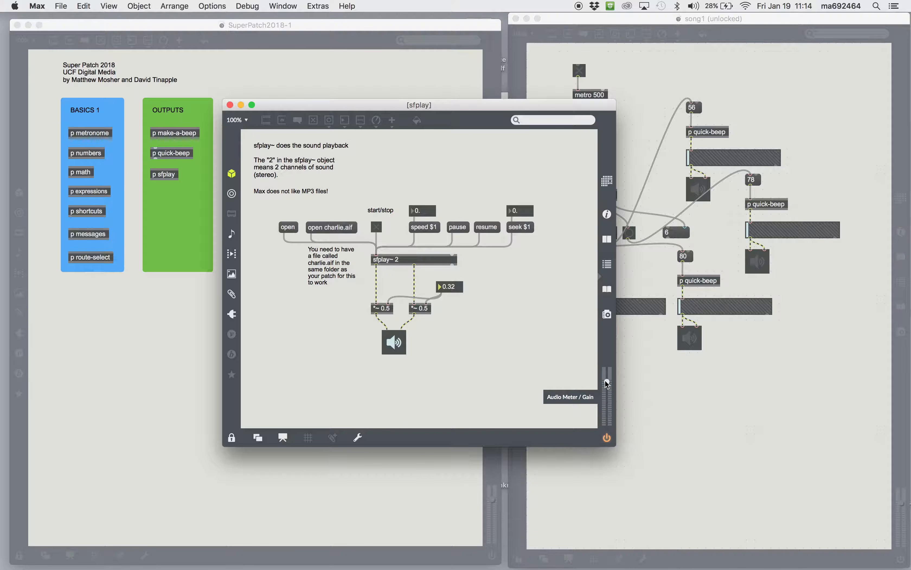
pyautogui.click(607, 438)
pyautogui.click(606, 438)
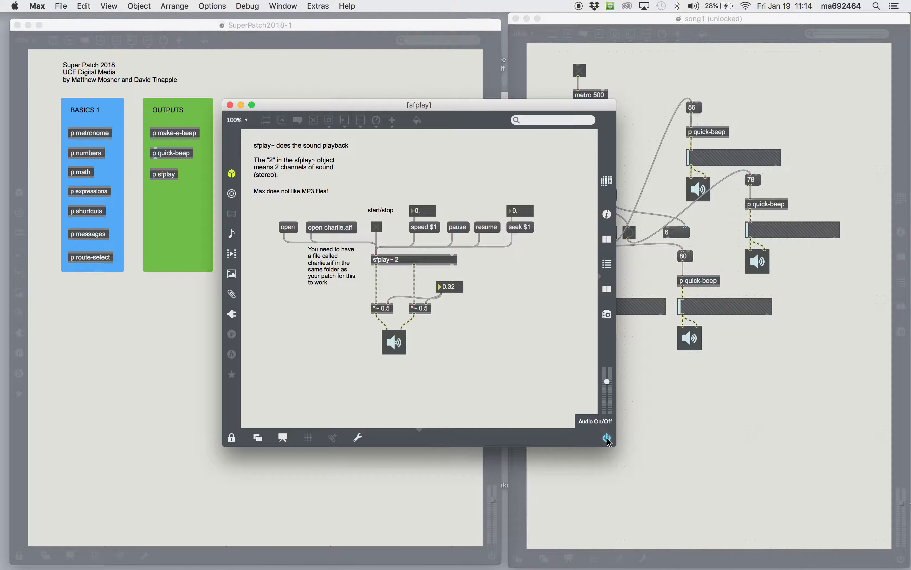
pyautogui.click(607, 439)
pyautogui.click(606, 441)
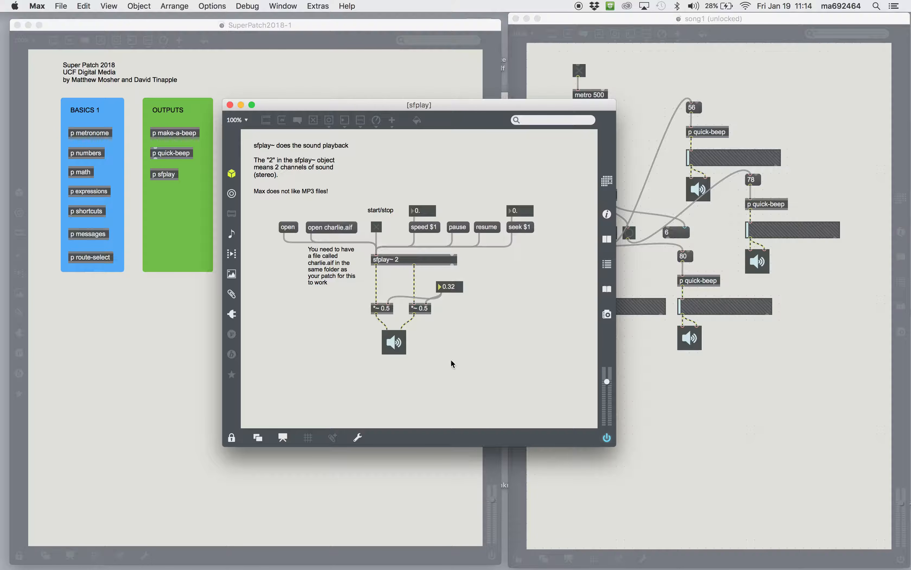
pyautogui.click(401, 348)
pyautogui.click(401, 348)
pyautogui.click(606, 438)
pyautogui.moveTo(539, 102); pyautogui.dragTo(440, 86)
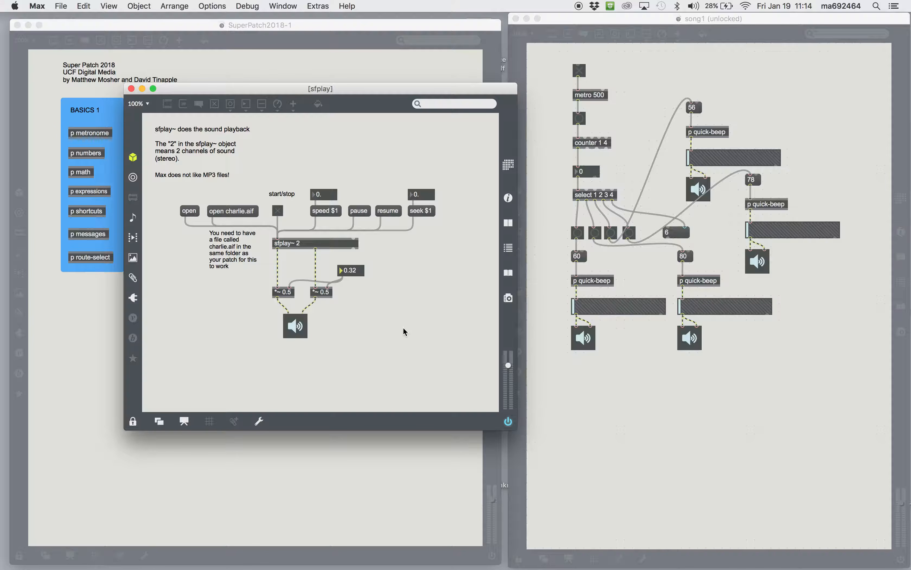
pyautogui.moveTo(508, 365); pyautogui.dragTo(508, 376)
# Add an empty message box fed by the start/stop toggle, and flip the toggle repeatedly to display its values in the locked patch
pyautogui.press('super+e')
pyautogui.press('n')
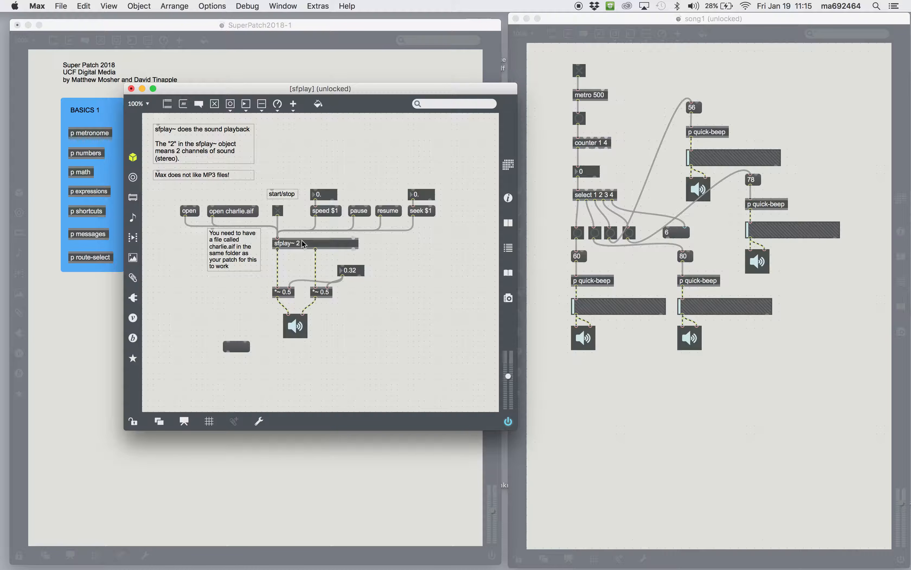
pyautogui.moveTo(277, 215); pyautogui.dragTo(241, 342)
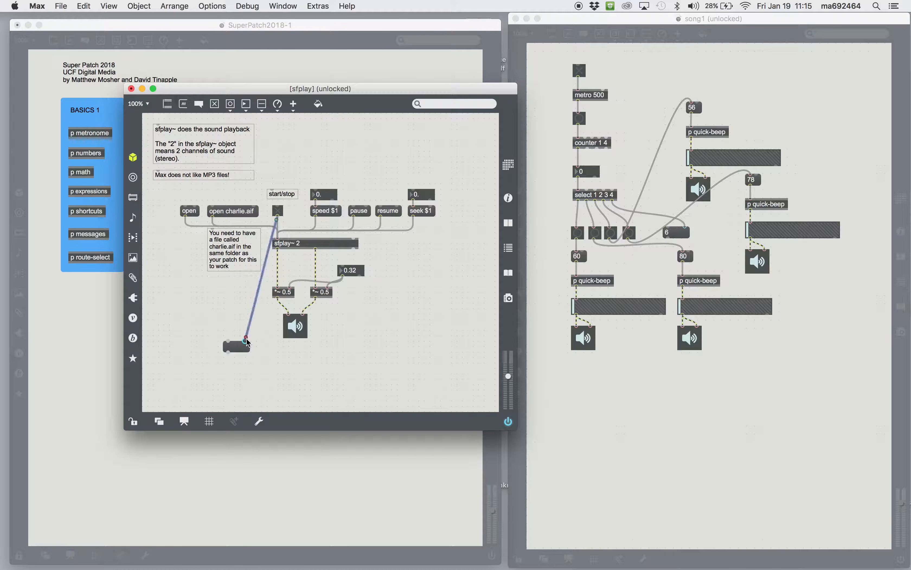
pyautogui.press('super+e')
pyautogui.click(278, 211)
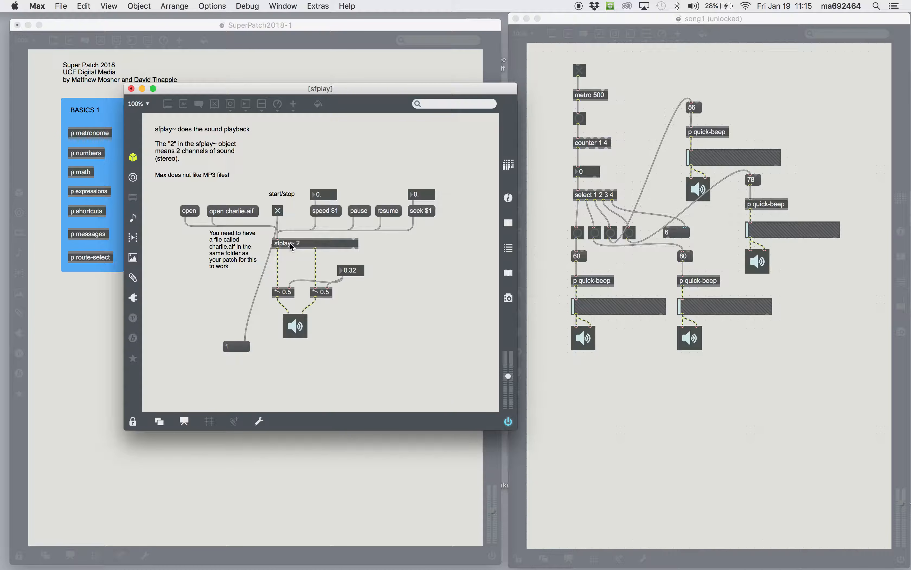
pyautogui.click(277, 211)
pyautogui.click(277, 211)
pyautogui.click(278, 211)
# Replace the message box with one containing 1, connect it to the sfplay~ object, and trigger it in the locked patch
pyautogui.press('super+e')
pyautogui.click(238, 346)
pyautogui.press('BackSpace')
pyautogui.press('n')
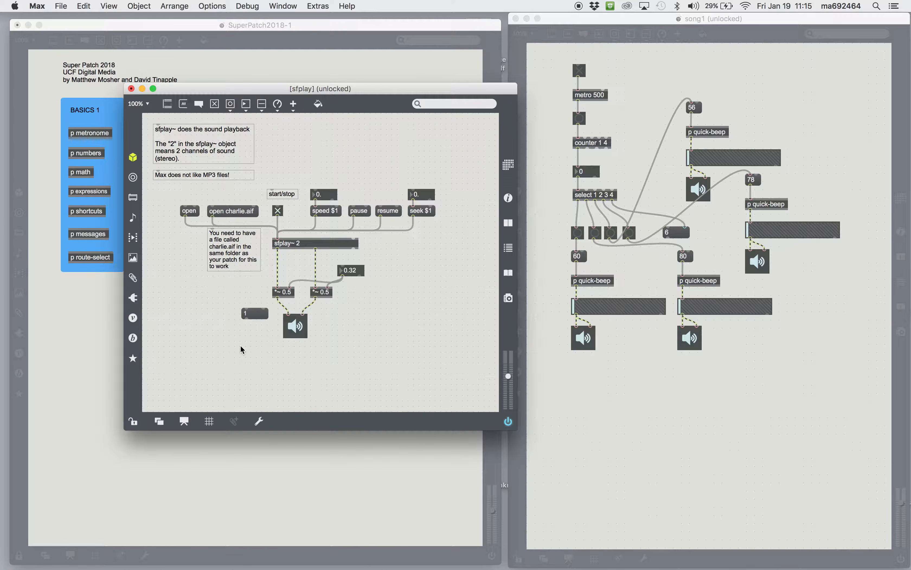
pyautogui.moveTo(245, 319); pyautogui.dragTo(283, 248)
pyautogui.press('super+e')
pyautogui.click(248, 319)
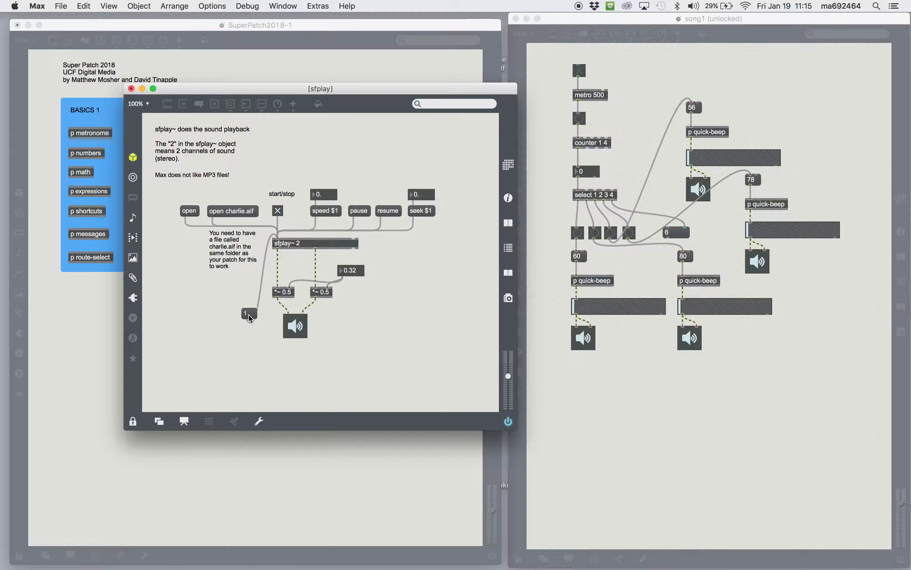
# Delete the message box containing 1 from the sfplay patch and lock the patch again
pyautogui.press('super+e')
pyautogui.click(249, 316)
pyautogui.press('BackSpace')
pyautogui.press('super+e')
# Lock the song1 patch, start its metronome, and raise the gain sliders of all four quick-beep voices
pyautogui.click(647, 388)
pyautogui.press('super+e')
pyautogui.click(579, 70)
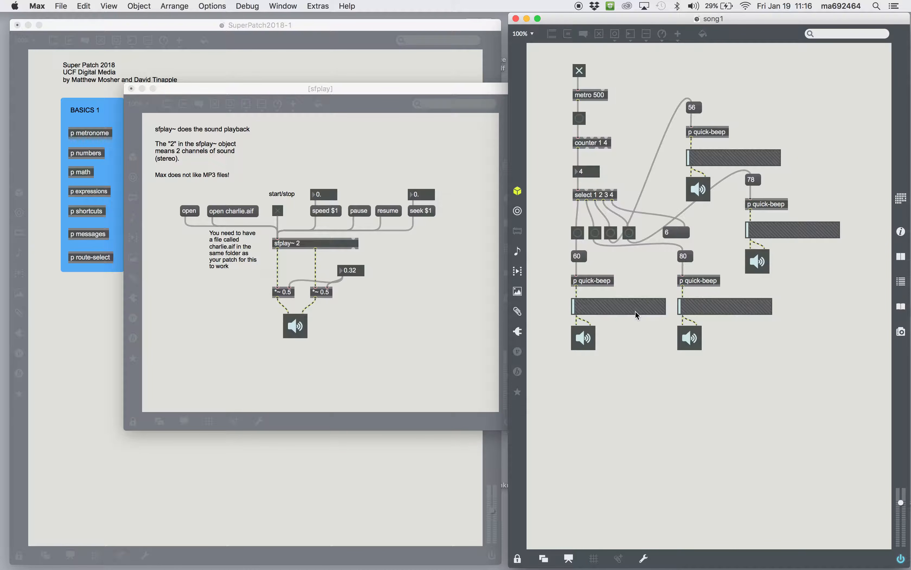
pyautogui.click(814, 230)
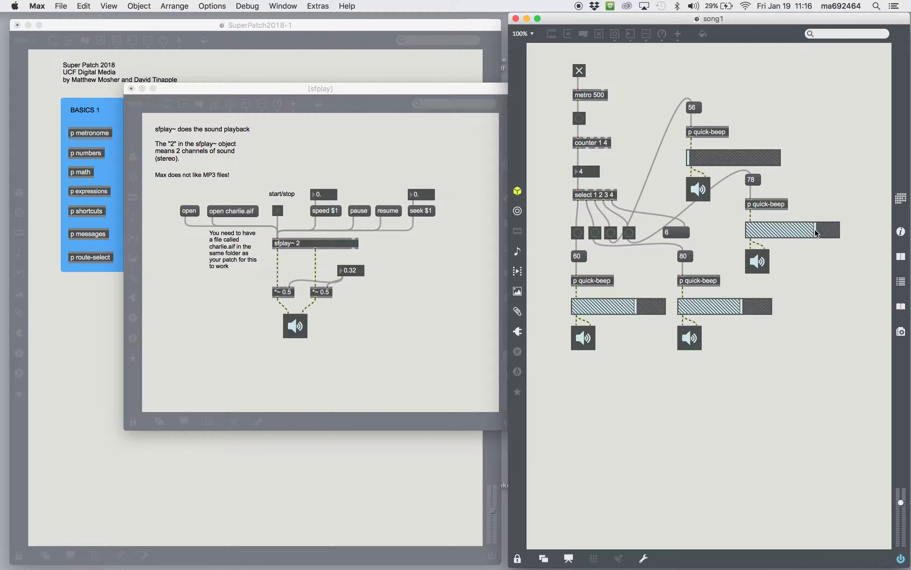
pyautogui.click(766, 157)
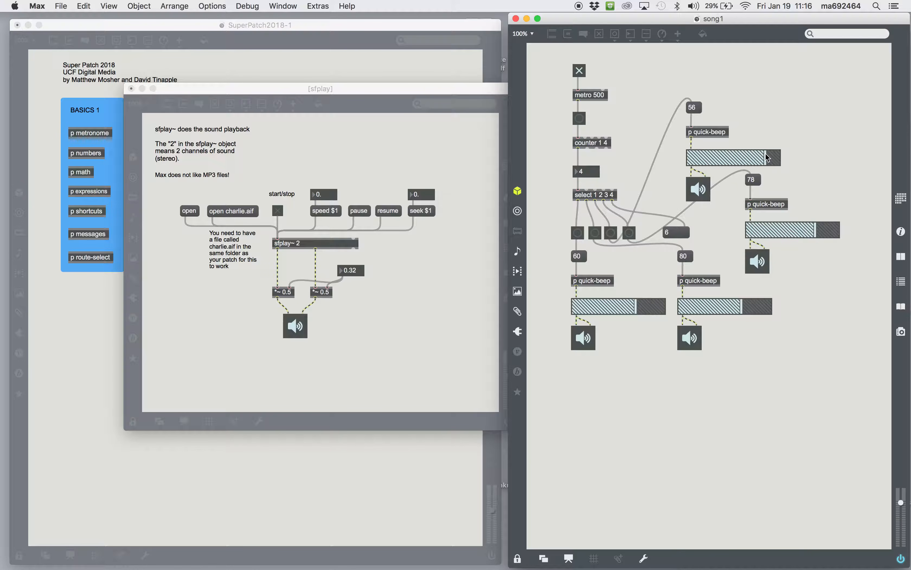
pyautogui.moveTo(766, 154); pyautogui.dragTo(753, 157)
# Rebalance the four gain sliders, with note 56 at about one third, notes 60 and 78 near two thirds, and note 80 near three quarters
pyautogui.click(656, 309)
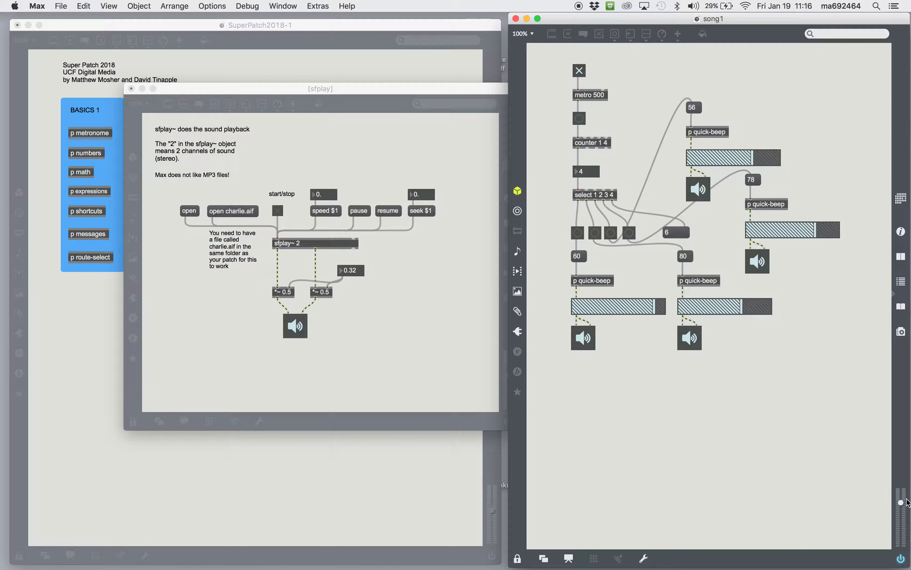
pyautogui.click(631, 307)
pyautogui.click(732, 307)
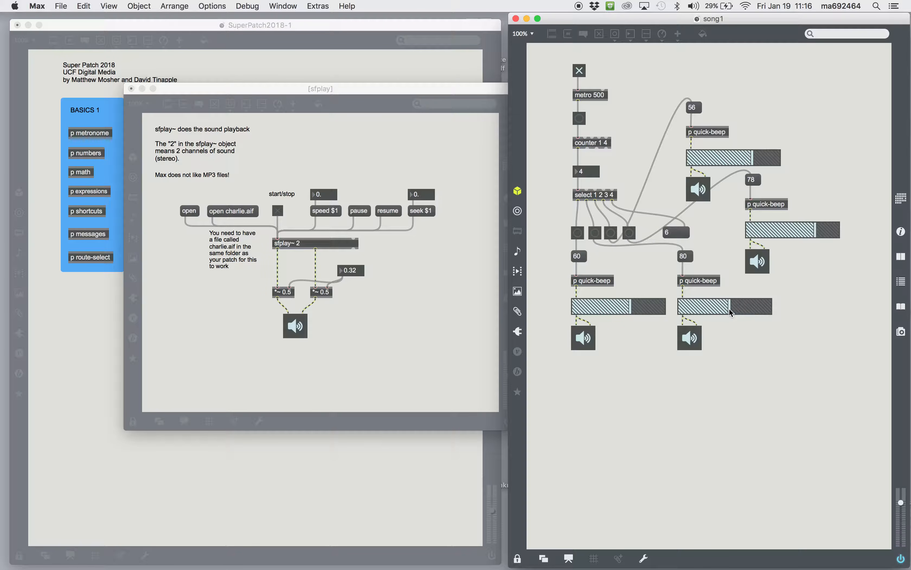
pyautogui.click(806, 229)
pyautogui.click(748, 305)
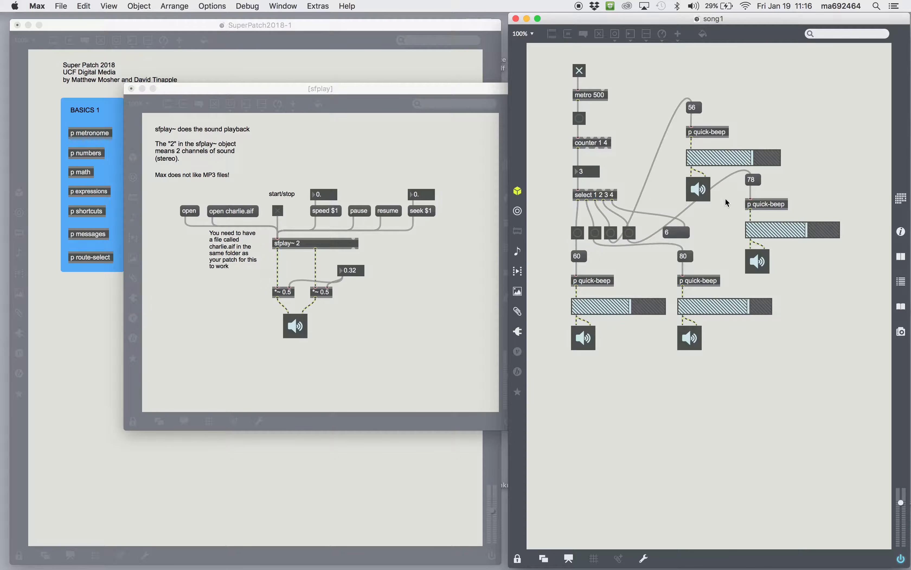
pyautogui.click(718, 158)
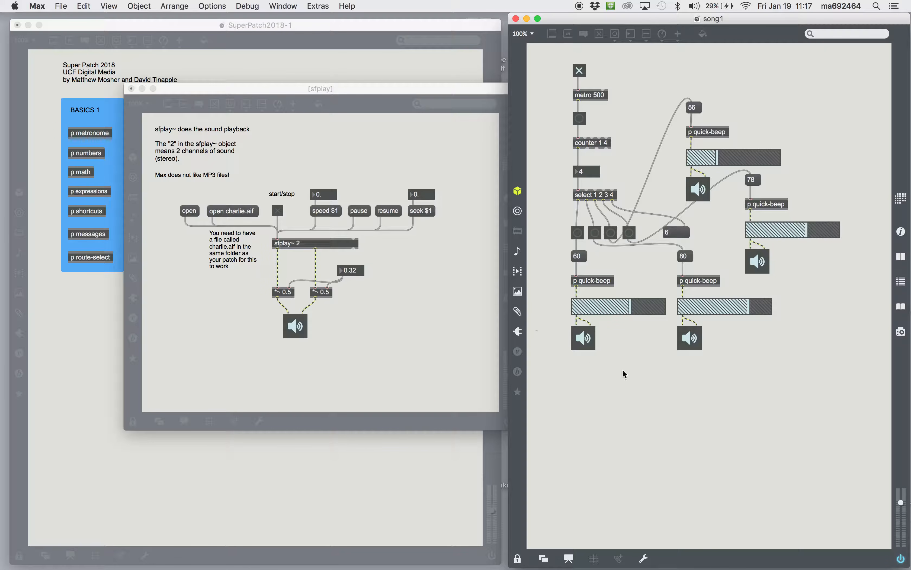
# Add a number box fed by the value output of note 60's gain slider, lock the patch, and set that gain to 105
pyautogui.press('super+e')
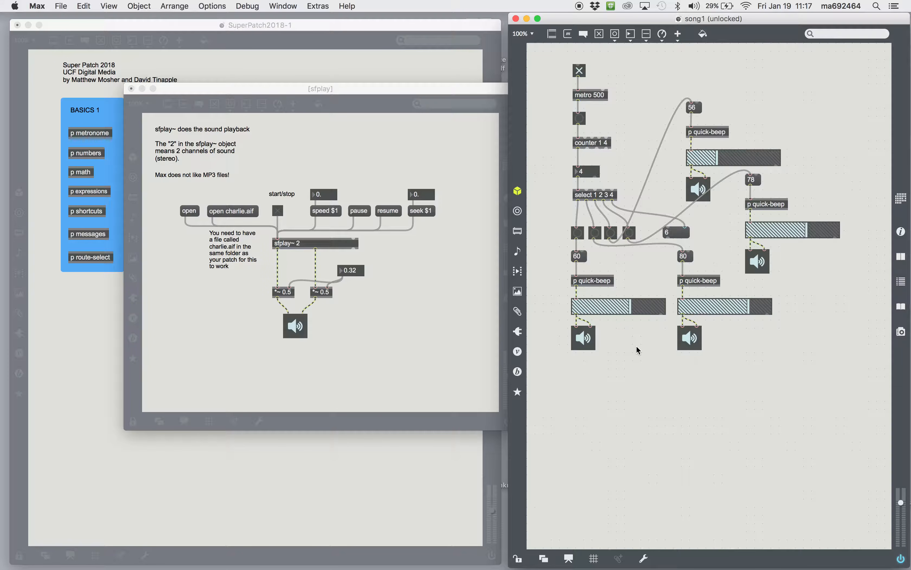
pyautogui.press('n')
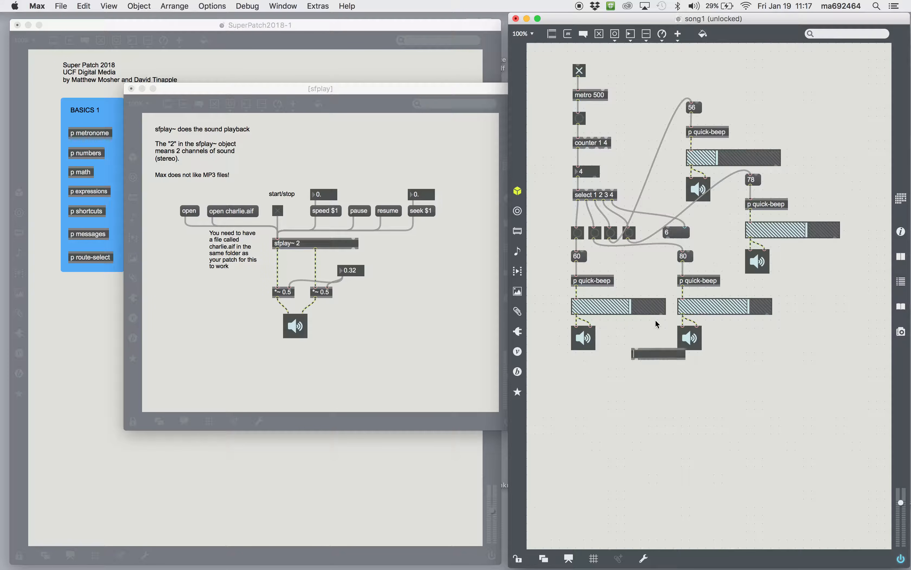
pyautogui.write('number')
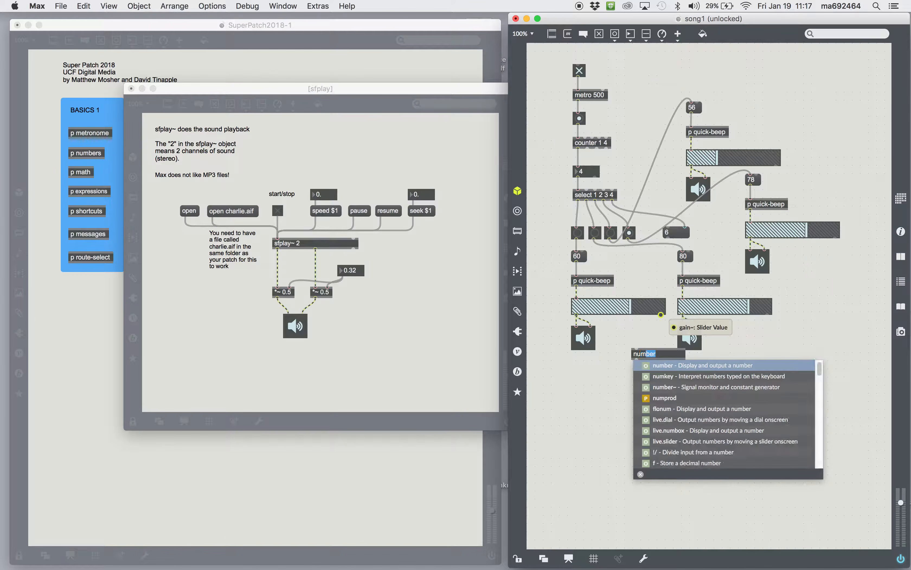
pyautogui.click(632, 330)
pyautogui.moveTo(661, 316); pyautogui.dragTo(636, 349)
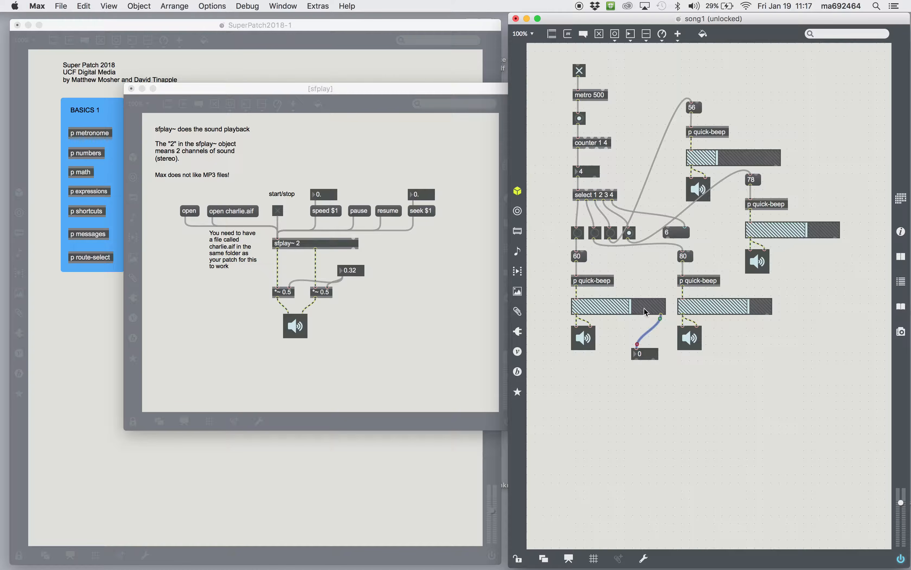
pyautogui.press('super+e')
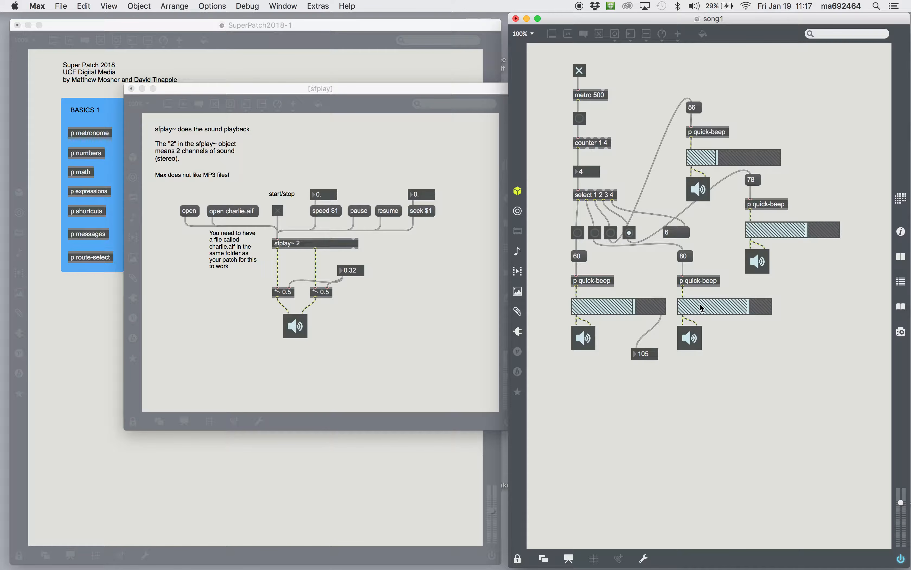
# Drop the gain of the note 80 voice to zero and raise it back to about two thirds
pyautogui.moveTo(704, 305); pyautogui.dragTo(679, 306)
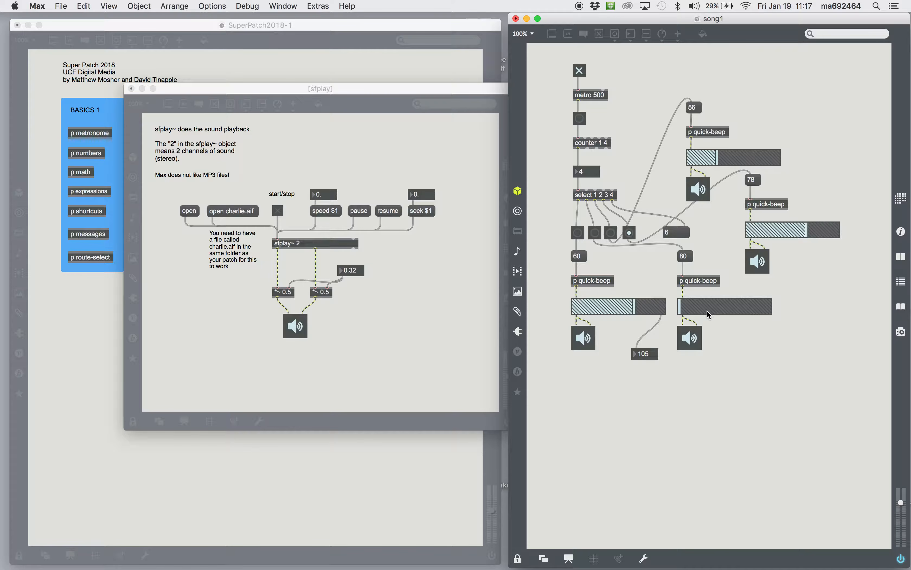
pyautogui.click(740, 310)
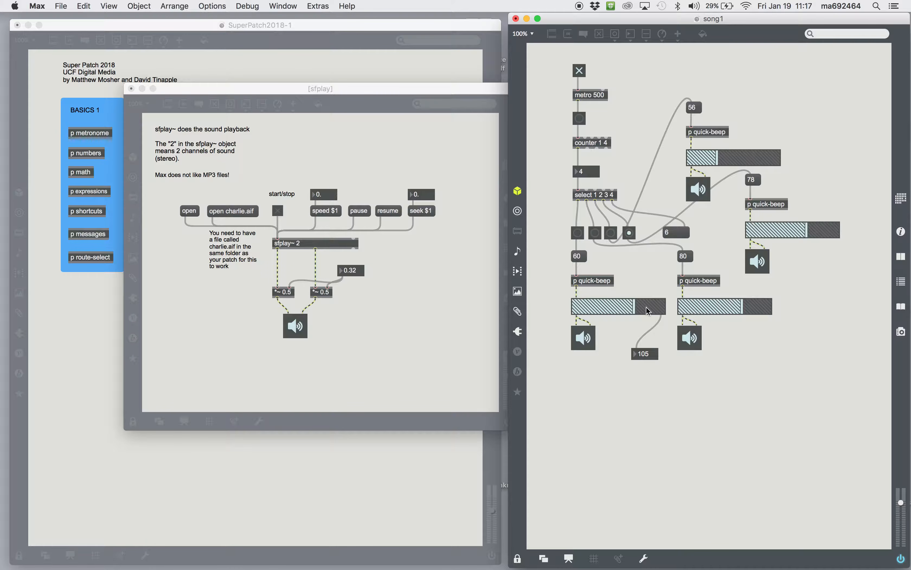
pyautogui.click(436, 327)
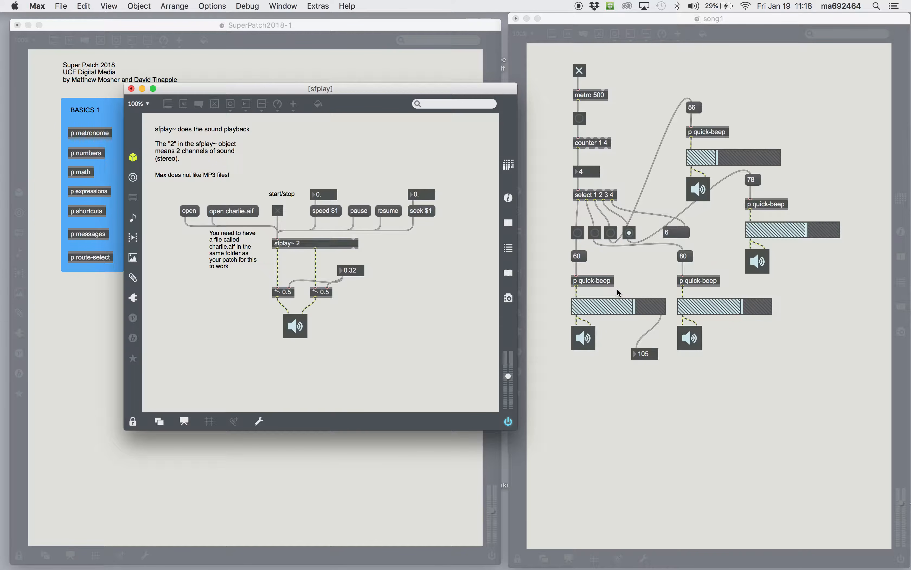
pyautogui.click(629, 285)
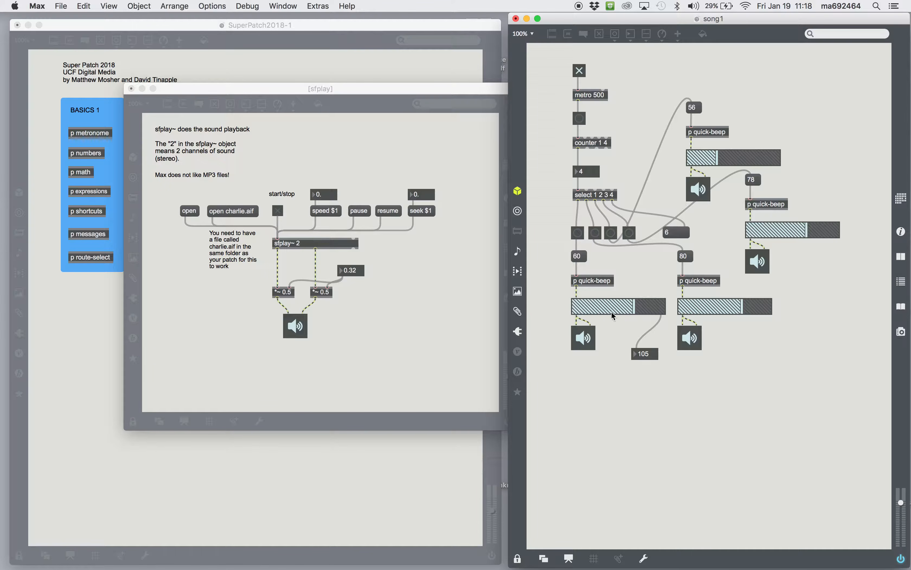
# Add a loadmess 105 object, connect it to the input of note 60's gain slider, and lock the patch
pyautogui.press('super+e')
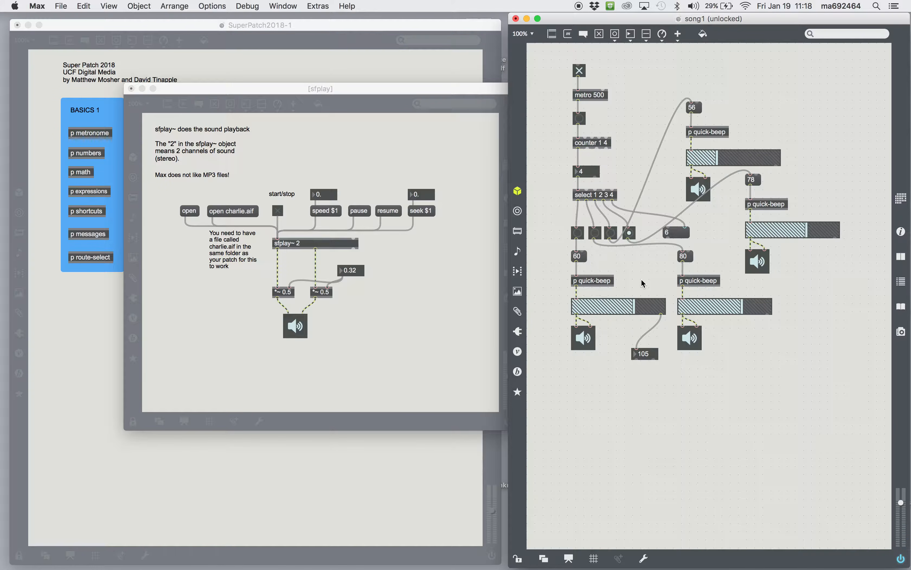
pyautogui.write('nload')
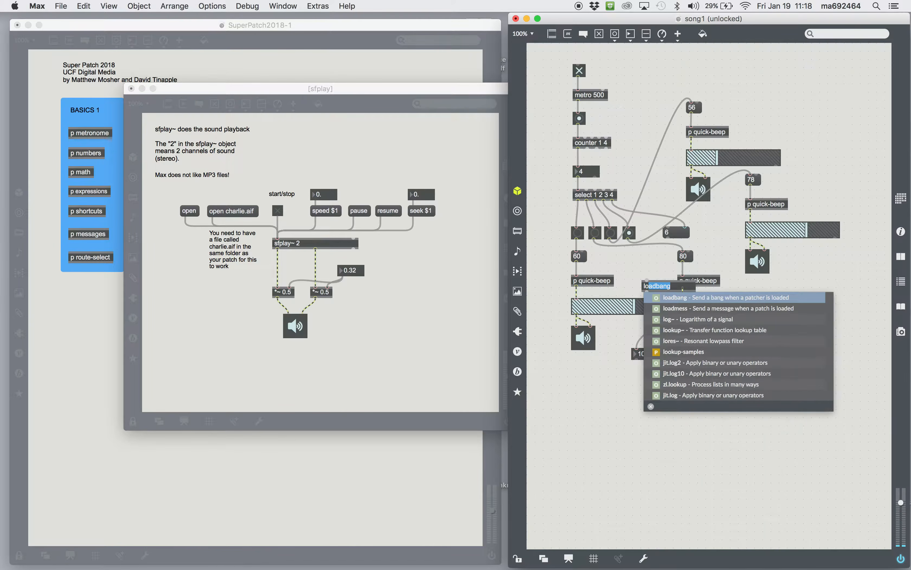
pyautogui.write('mess')
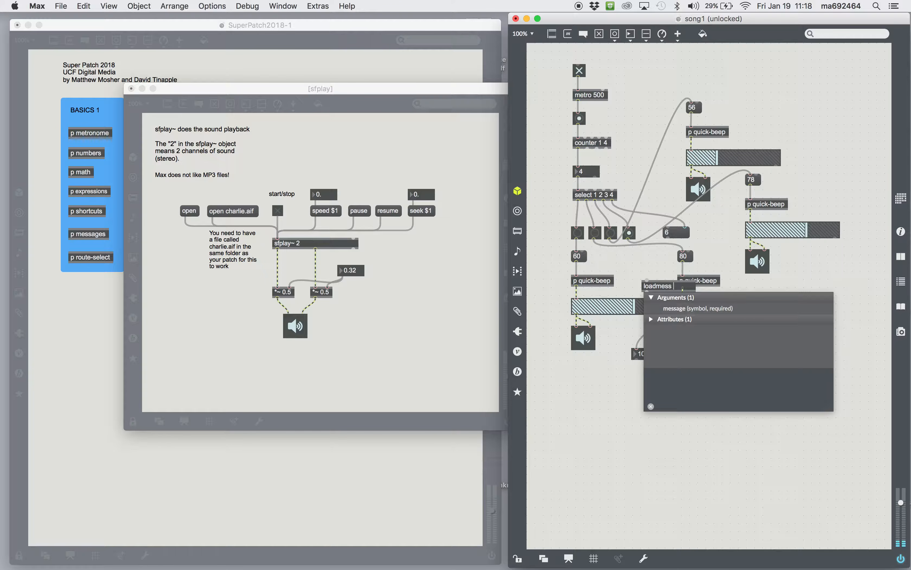
pyautogui.write('105')
pyautogui.click(598, 409)
pyautogui.moveTo(660, 290); pyautogui.dragTo(576, 305)
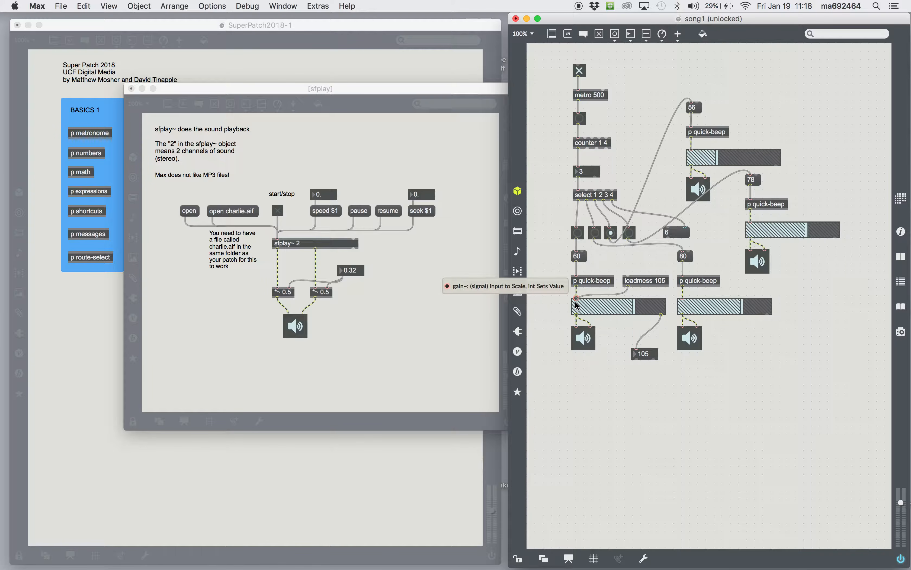
pyautogui.press('super+e')
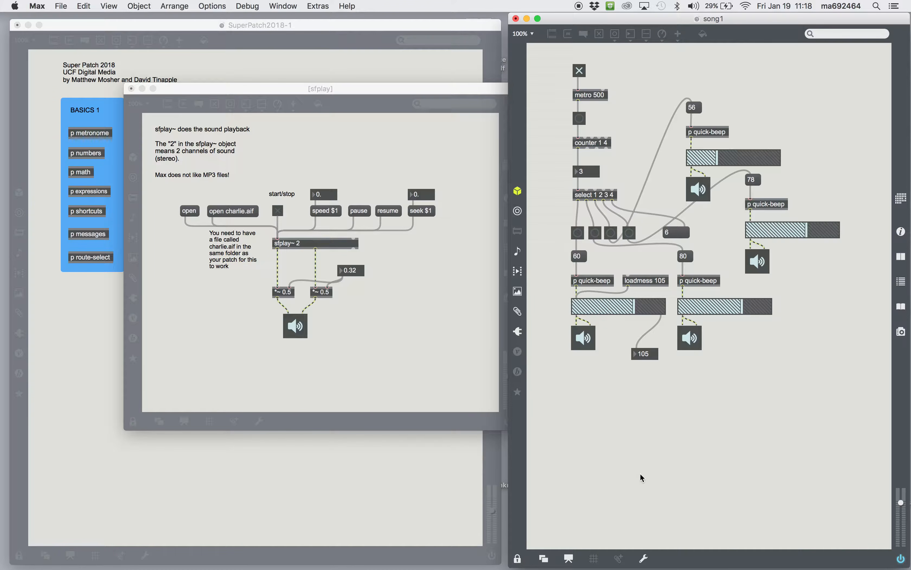
# Delete the note 60 voice with its loadmess 105 and number box, and lower the note 80 and 78 gains to about two fifths
pyautogui.click(613, 307)
pyautogui.doubleClick(649, 281)
pyautogui.press('super+e')
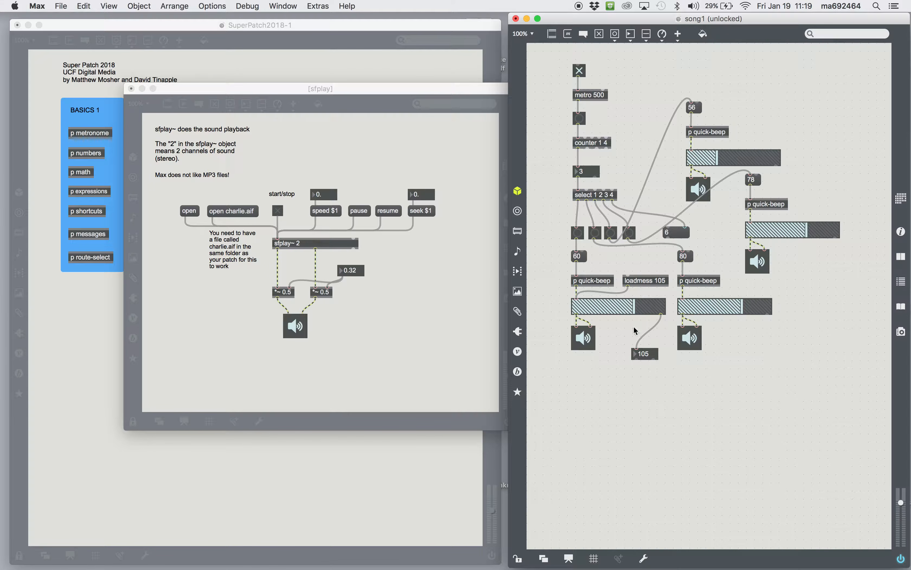
pyautogui.moveTo(648, 363); pyautogui.dragTo(568, 256)
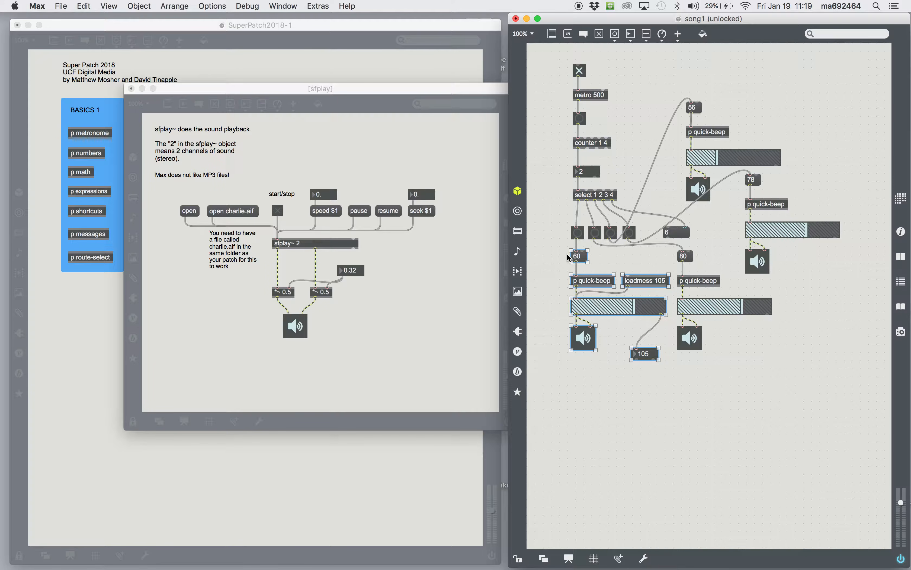
pyautogui.press('BackSpace')
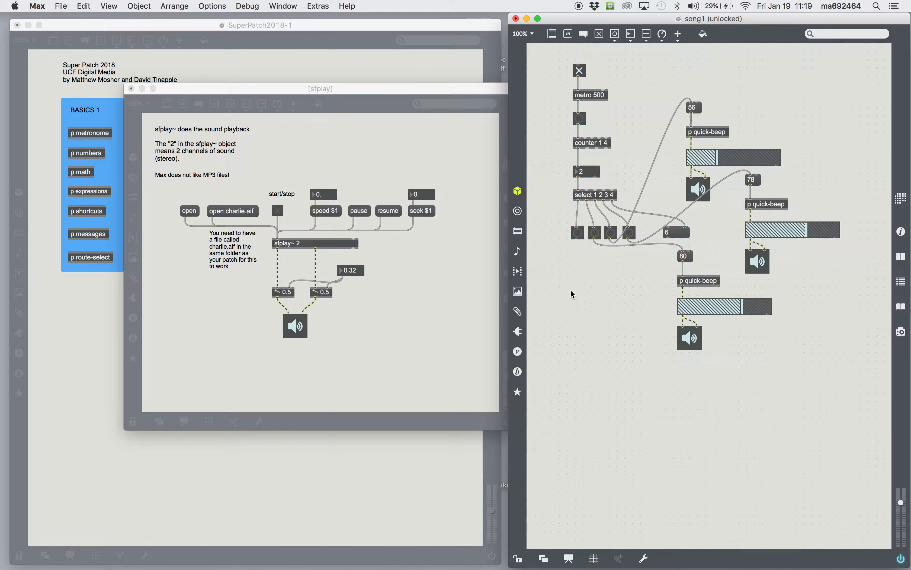
pyautogui.press('super+e')
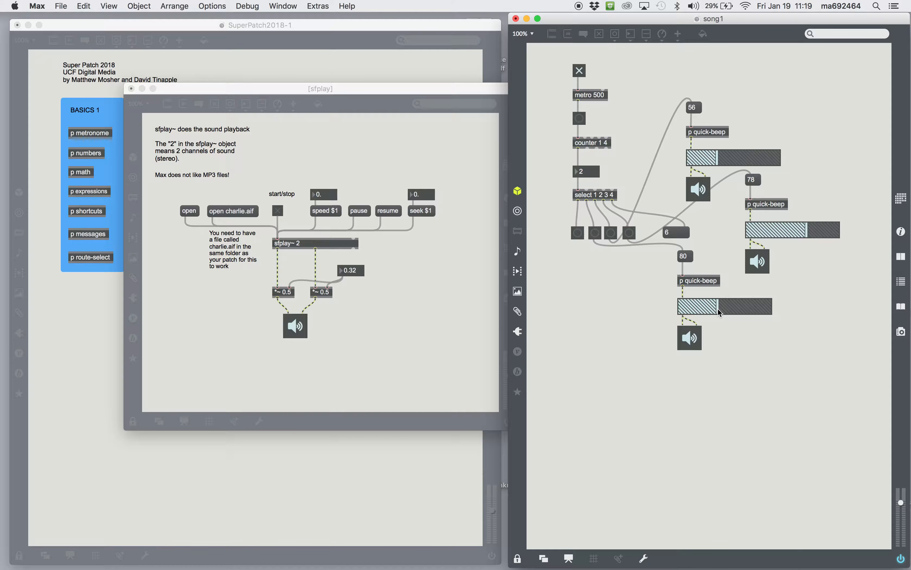
pyautogui.press('super+e')
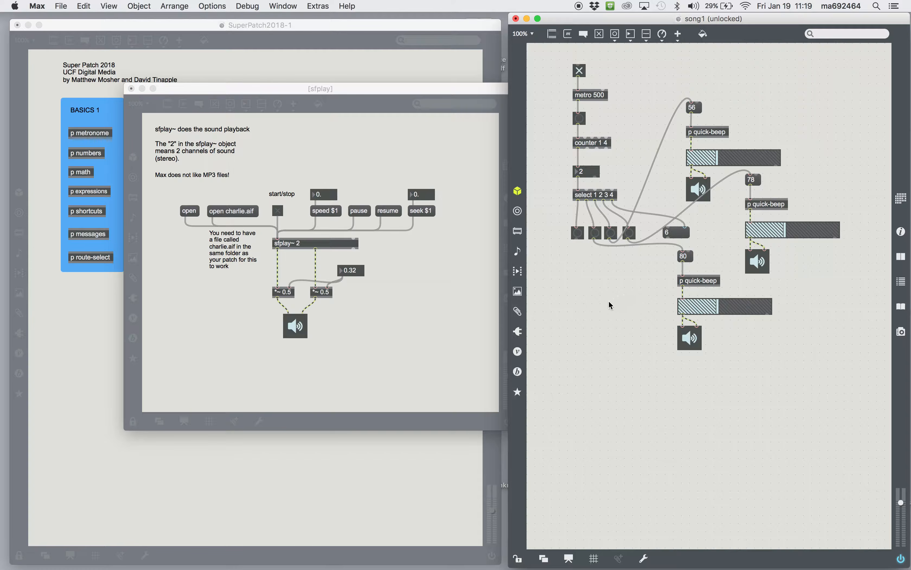
# Add an sfplay~ 2 object and place it below the first button under the select object
pyautogui.write('n')
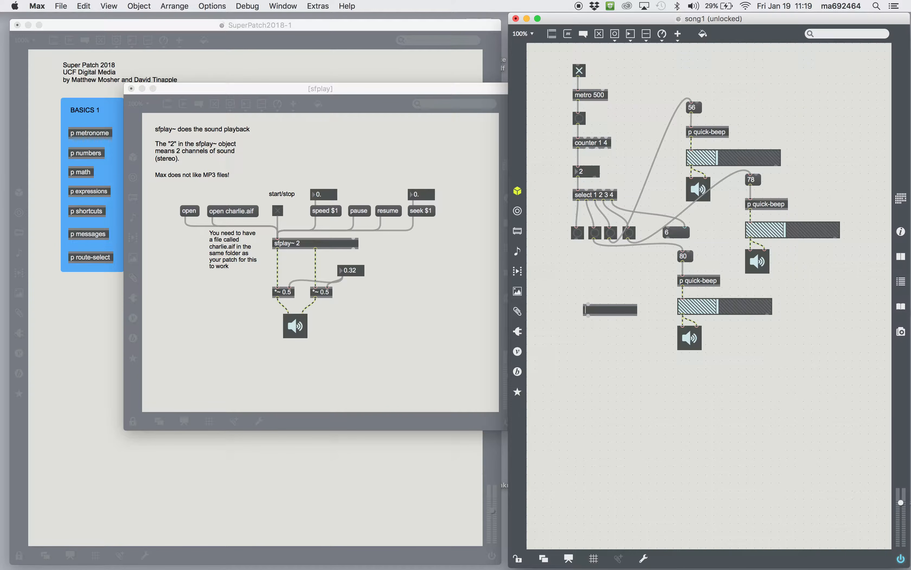
pyautogui.write('sfplay~')
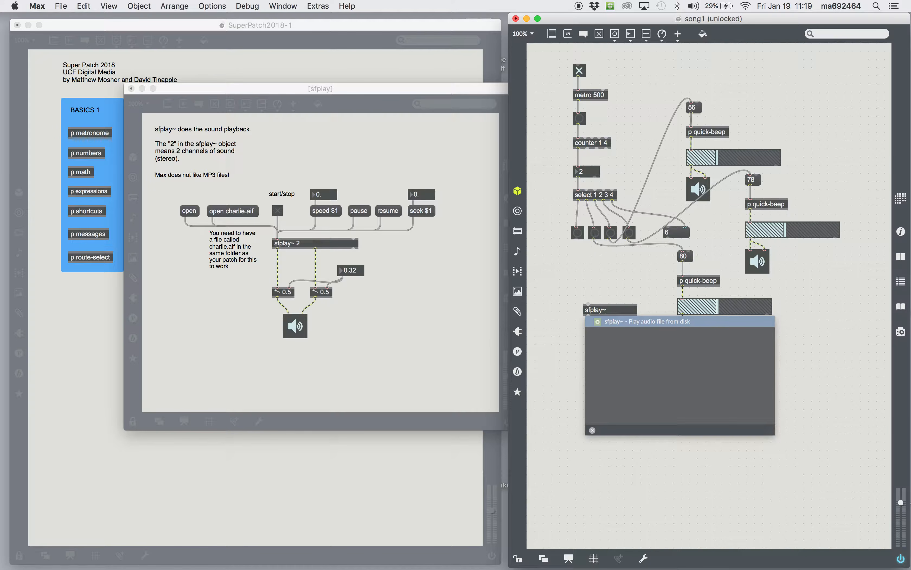
pyautogui.write(' 2')
pyautogui.click(637, 269)
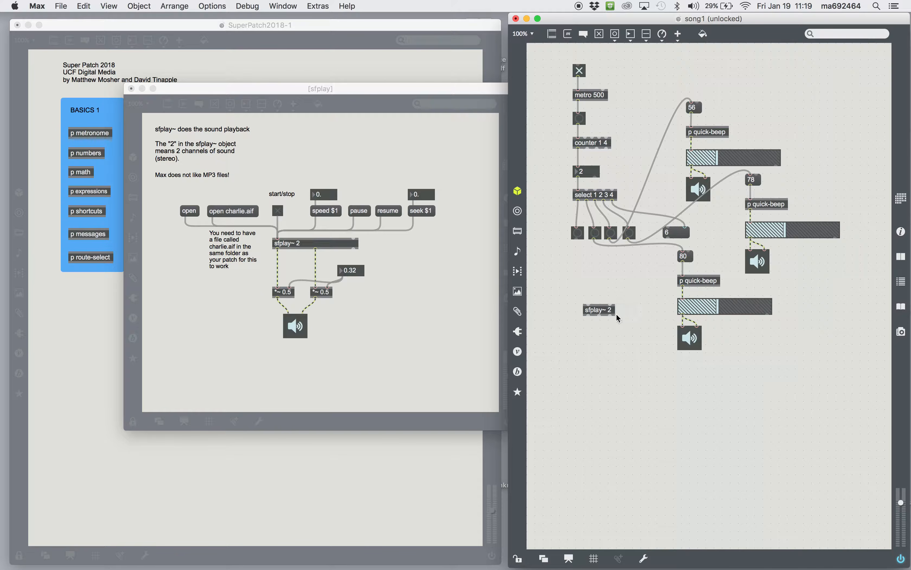
pyautogui.moveTo(593, 313); pyautogui.dragTo(581, 290)
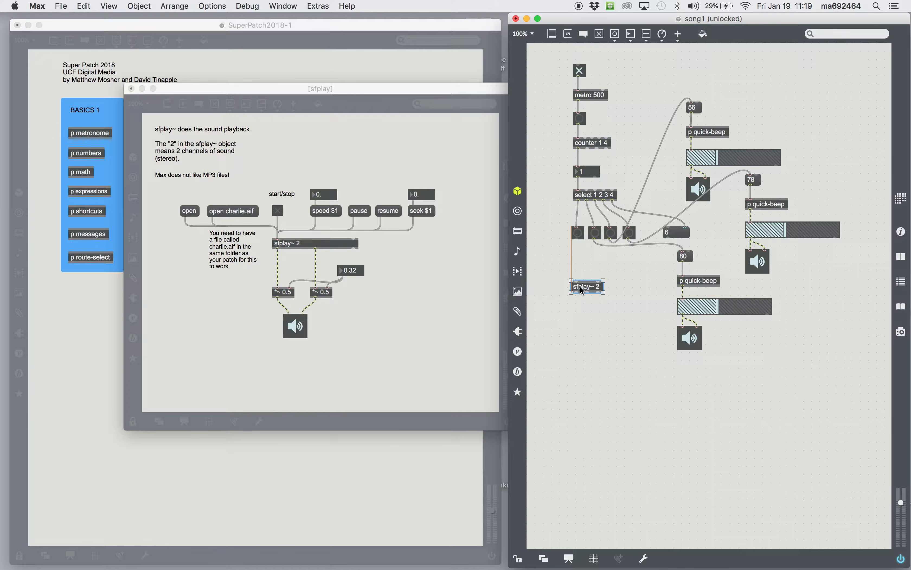
# Add a message box containing 1 between the first select button and sfplay~ 2, and wire all three in sequence
pyautogui.moveTo(576, 238); pyautogui.dragTo(579, 286)
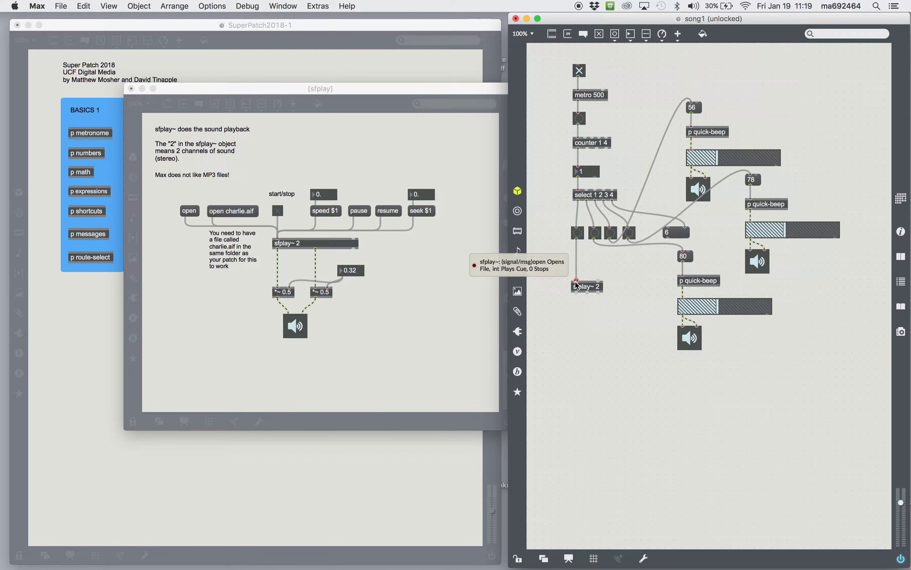
pyautogui.moveTo(574, 282); pyautogui.dragTo(577, 240)
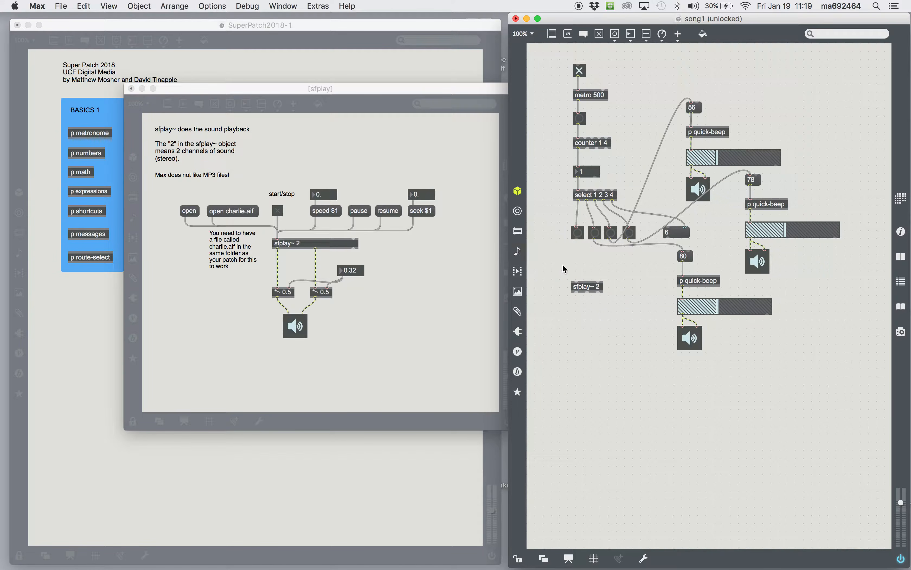
pyautogui.press('m')
pyautogui.click(614, 266)
pyautogui.moveTo(577, 241); pyautogui.dragTo(584, 267)
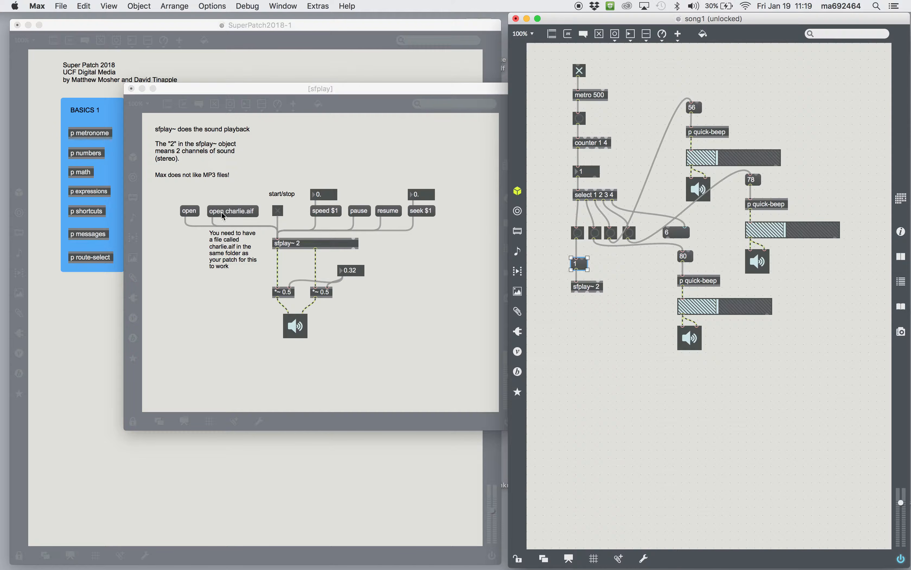
# Add an open snare.aiff message beside the 1 message and connect it to the input of sfplay~ 2
pyautogui.click(245, 213)
pyautogui.click(625, 270)
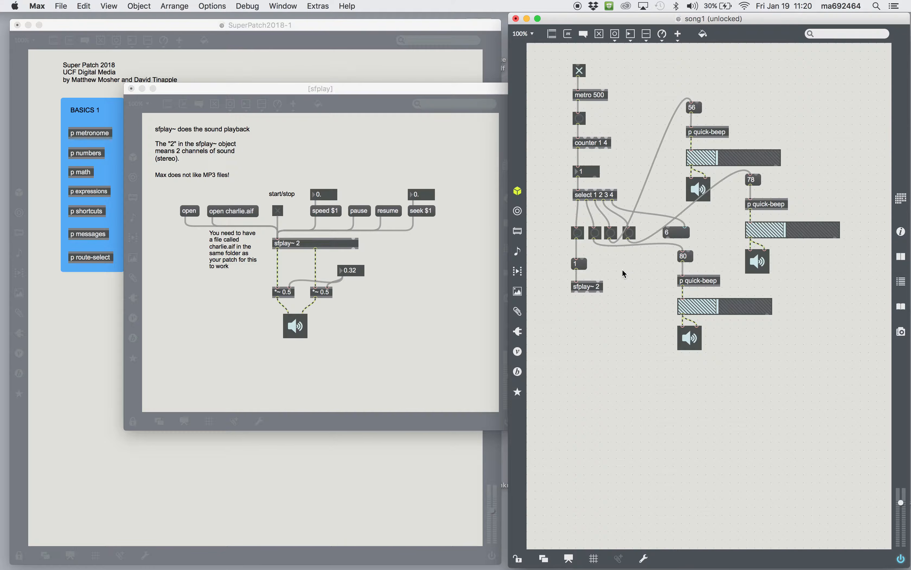
pyautogui.press('super+e')
pyautogui.press('super+e')
pyautogui.write('n')
pyautogui.write('open')
pyautogui.write(' snare.aiff')
pyautogui.click(605, 316)
pyautogui.moveTo(604, 276); pyautogui.dragTo(578, 283)
pyautogui.moveTo(638, 270); pyautogui.dragTo(635, 265)
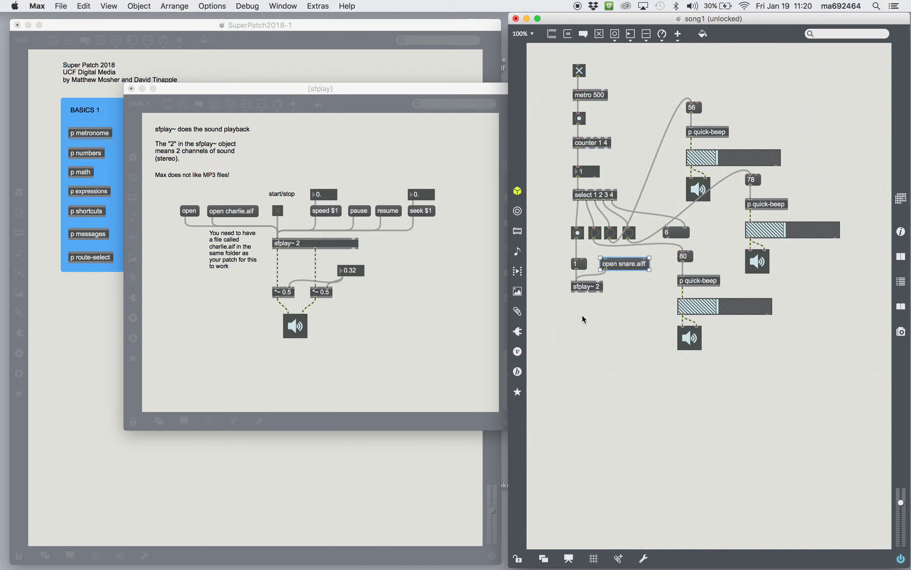
pyautogui.press('super+e')
pyautogui.press('super+e')
# Copy a gain slider and speaker pair below sfplay~ 2, duplicate it for a second channel, and delete the extra speaker
pyautogui.moveTo(732, 371); pyautogui.dragTo(595, 315)
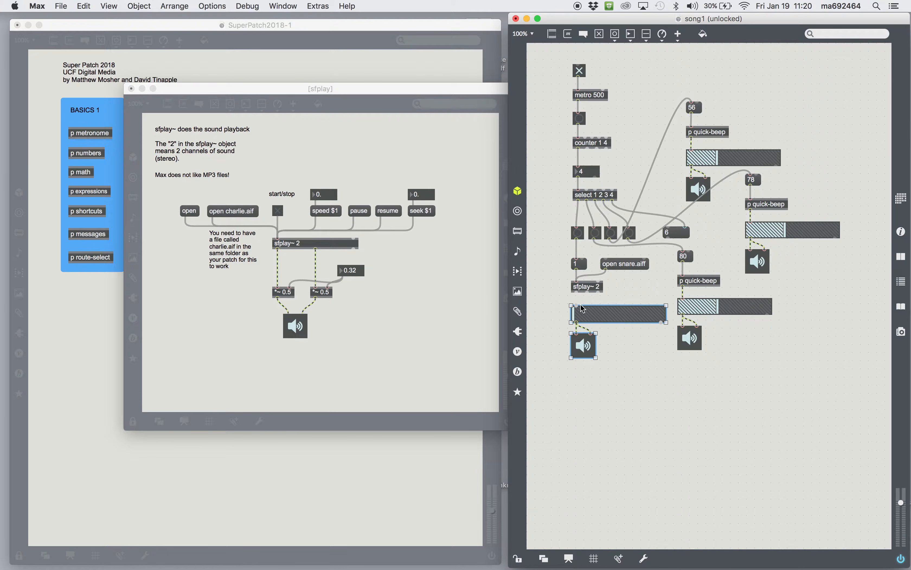
pyautogui.moveTo(583, 313); pyautogui.dragTo(637, 384)
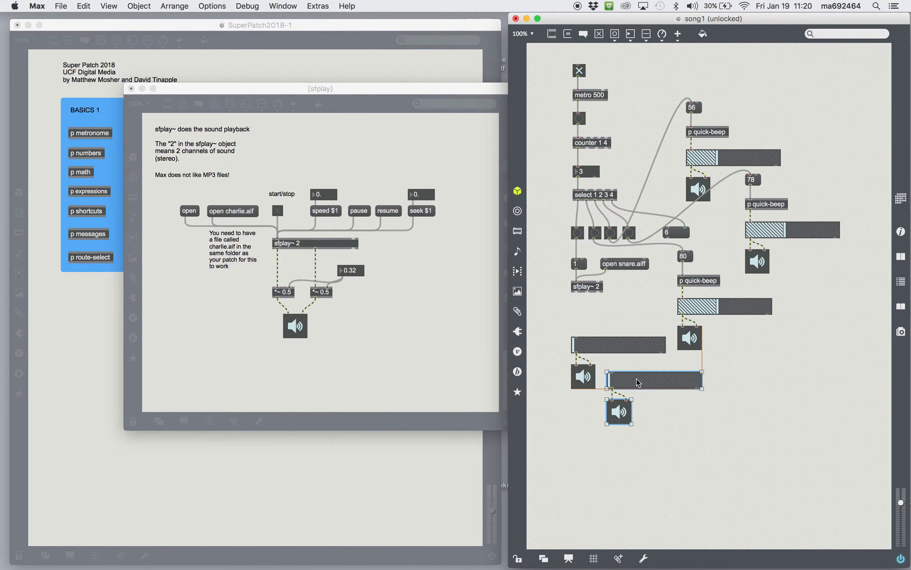
pyautogui.click(621, 411)
pyautogui.press('Delete')
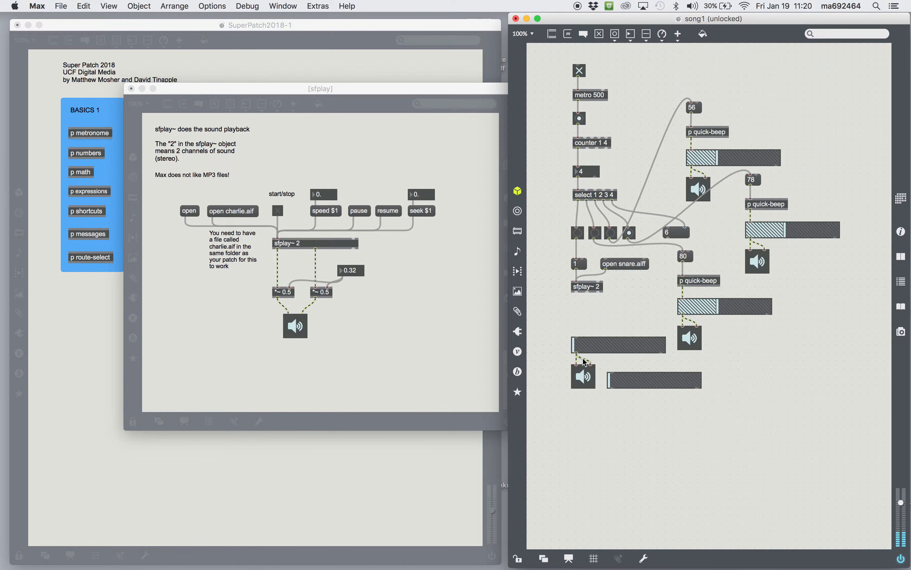
# Connect the two sfplay~ 2 outputs to separate gain sliders, and the second slider to the speaker's right input
pyautogui.moveTo(610, 388); pyautogui.dragTo(593, 364)
pyautogui.moveTo(576, 296); pyautogui.dragTo(576, 333)
pyautogui.moveTo(588, 292); pyautogui.dragTo(614, 373)
# Lock the patch and set the sfplay~ gain sliders to about one half for the first and one third for the second
pyautogui.press('super+e')
pyautogui.click(641, 346)
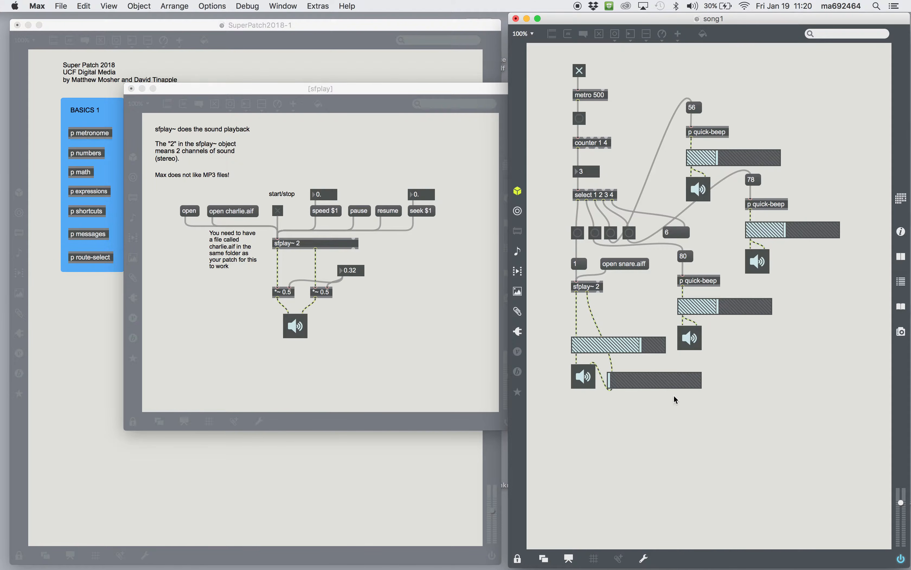
pyautogui.click(686, 381)
pyautogui.moveTo(685, 380); pyautogui.dragTo(679, 381)
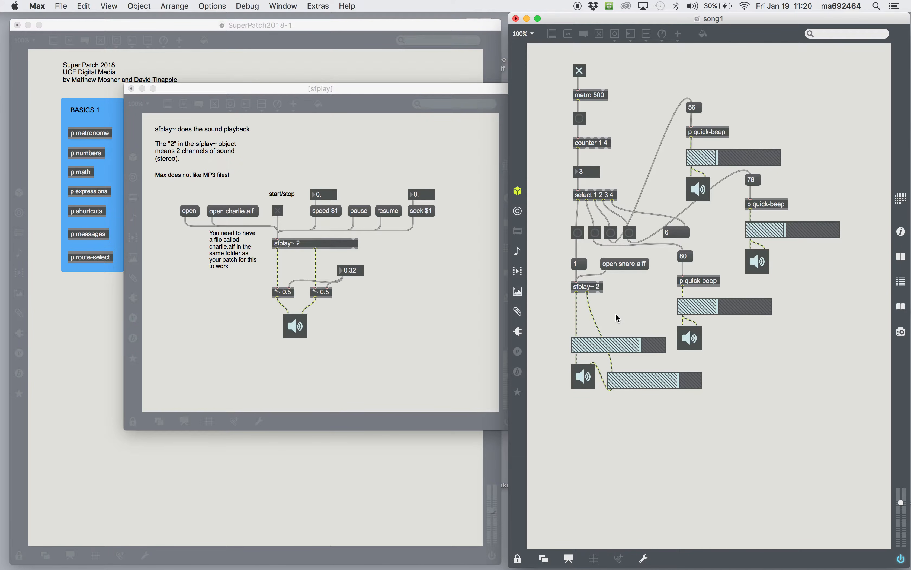
pyautogui.press('super+e')
pyautogui.press('super+e')
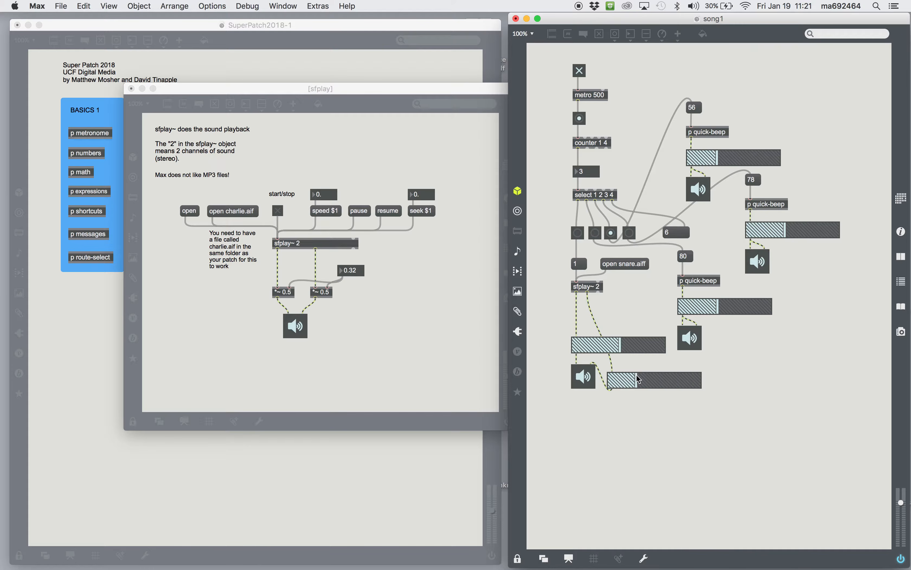
pyautogui.press('super+e')
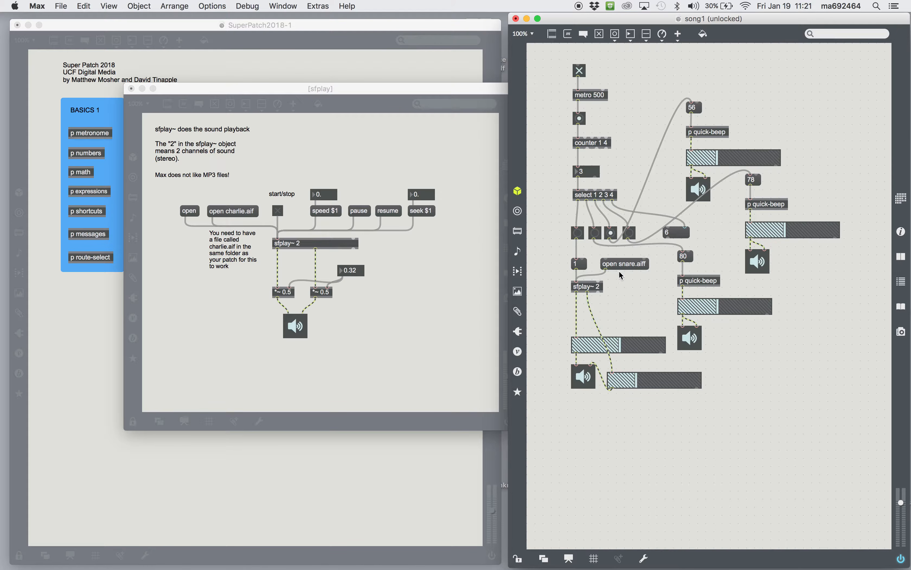
pyautogui.doubleClick(594, 288)
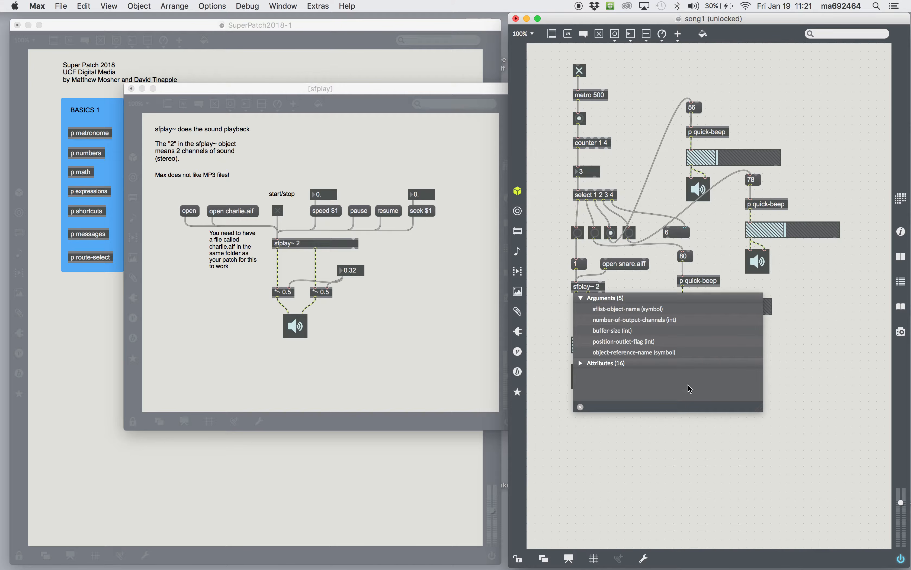
pyautogui.click(587, 363)
pyautogui.scroll(-3, 707, 373)
pyautogui.scroll(3, 707, 373)
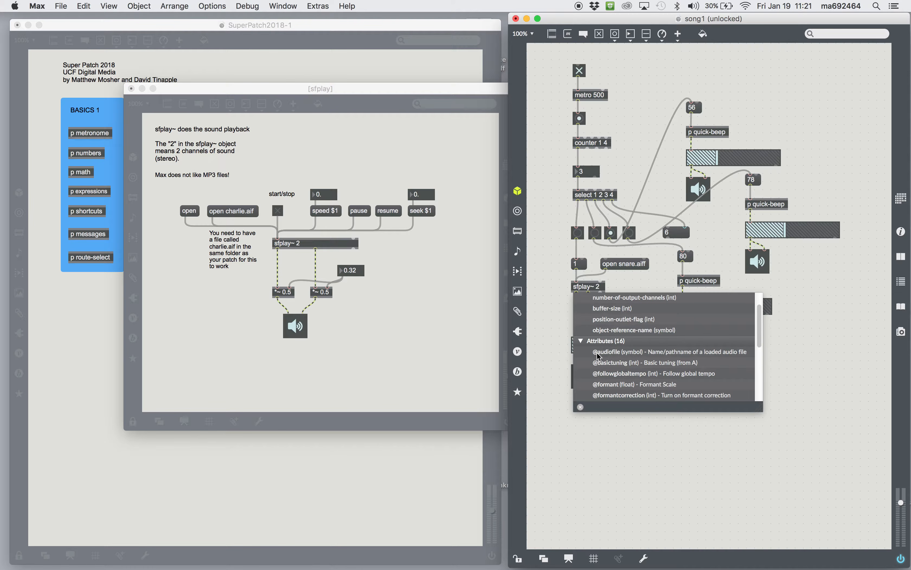
pyautogui.write('@')
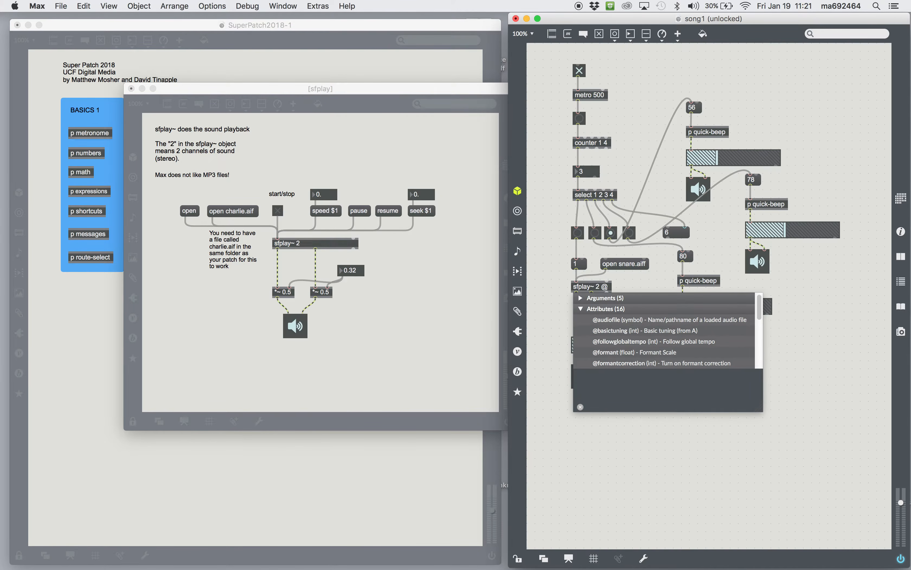
pyautogui.write('audiofile')
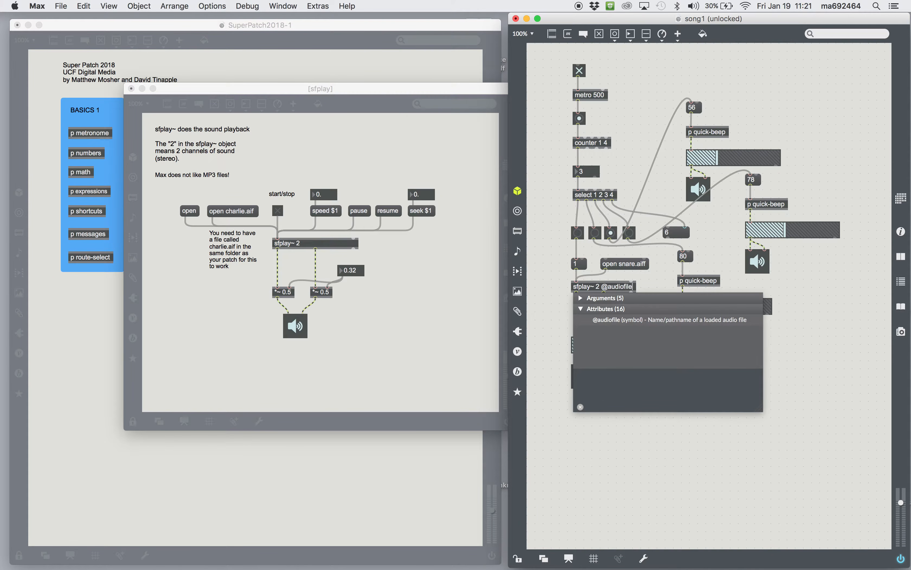
pyautogui.write(' snare.aiff')
pyautogui.click(621, 447)
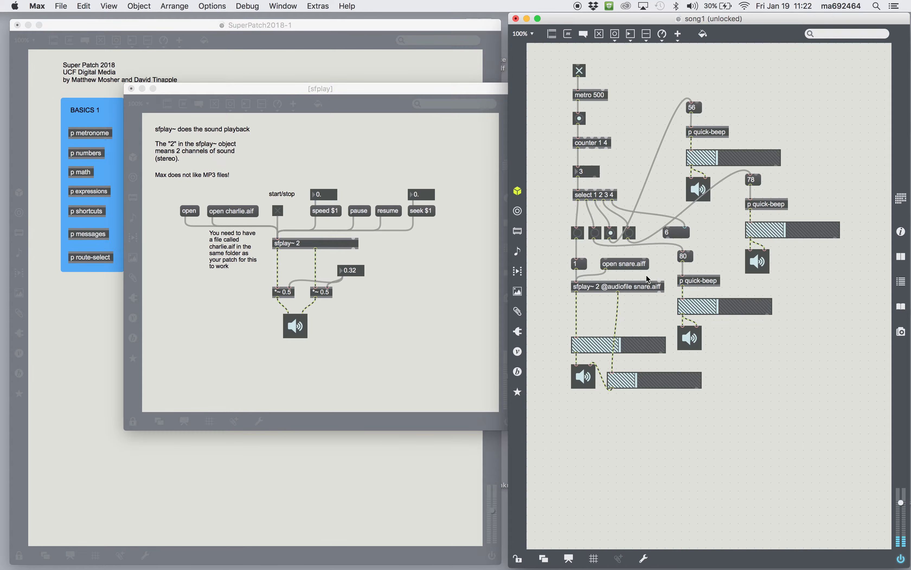
# Delete the open snare.aiff message and lock the patch
pyautogui.click(631, 269)
pyautogui.press('BackSpace')
pyautogui.press('super+e')
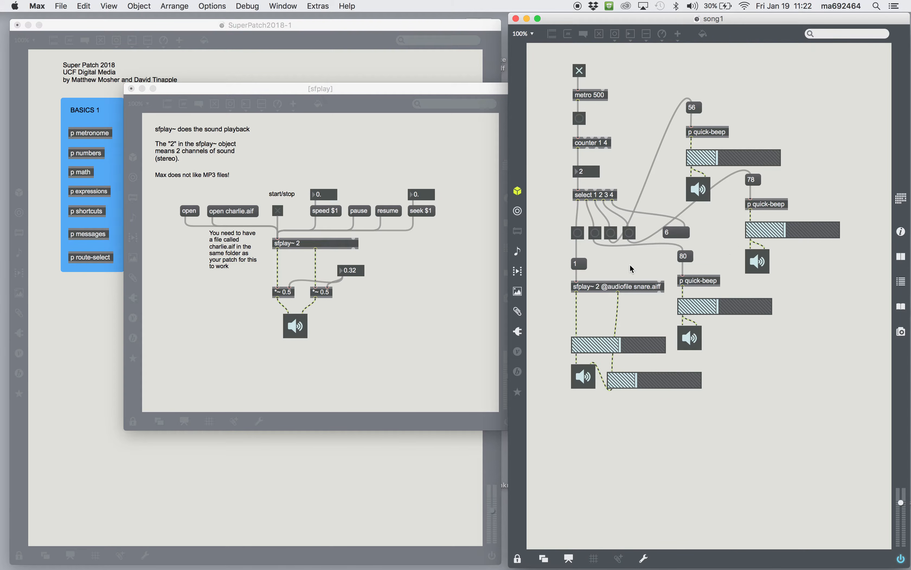
# Close the song1 patch, switch to Finder, and select song1.maxpat in the SongDemo folder
pyautogui.click(516, 19)
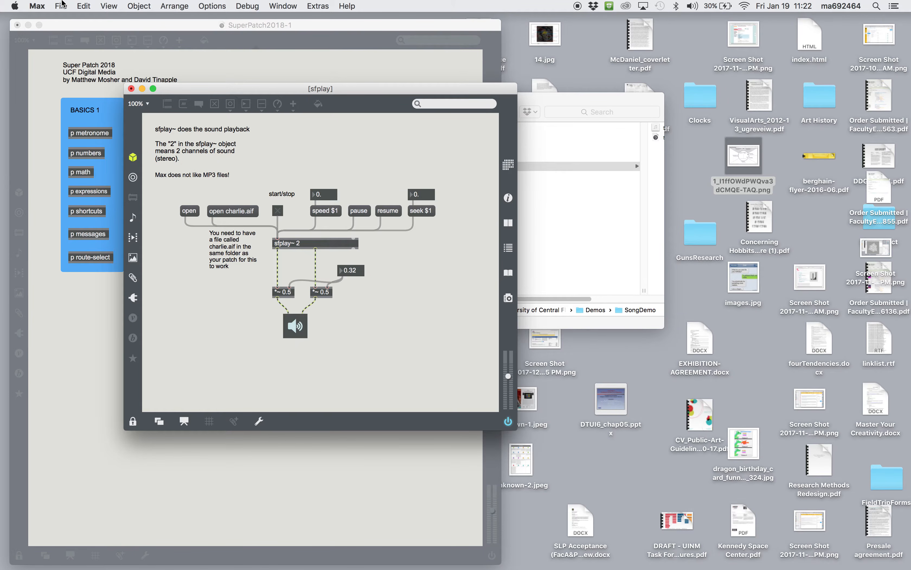
pyautogui.click(589, 233)
pyautogui.hscroll(3, 600, 225)
pyautogui.hscroll(2, 600, 225)
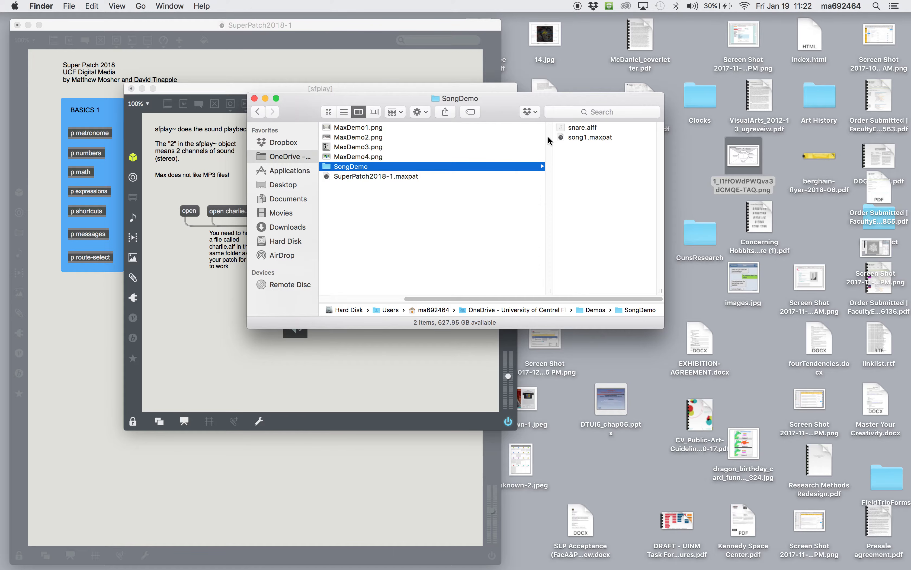
pyautogui.click(579, 139)
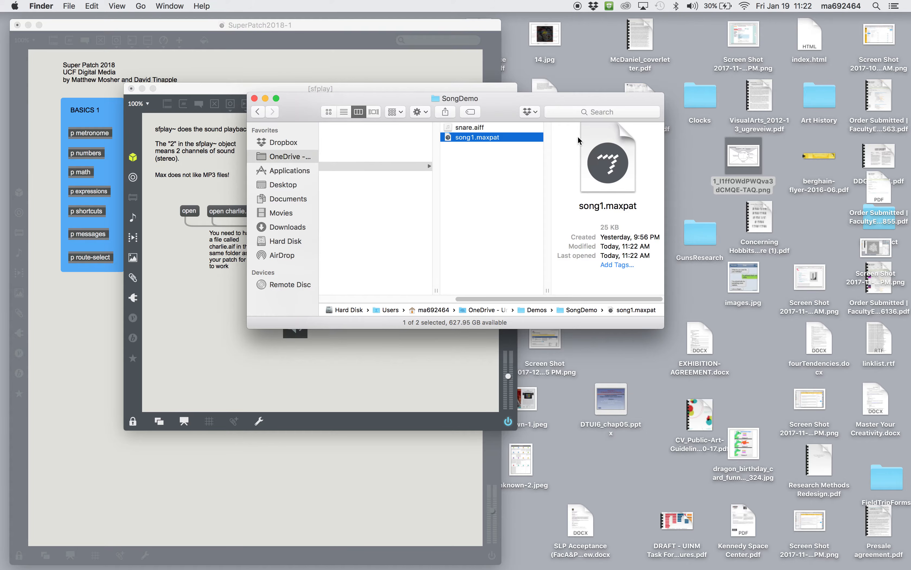
# Show the option to compress the SongDemo folder and dismiss it without compressing
pyautogui.hscroll(-4, 479, 195)
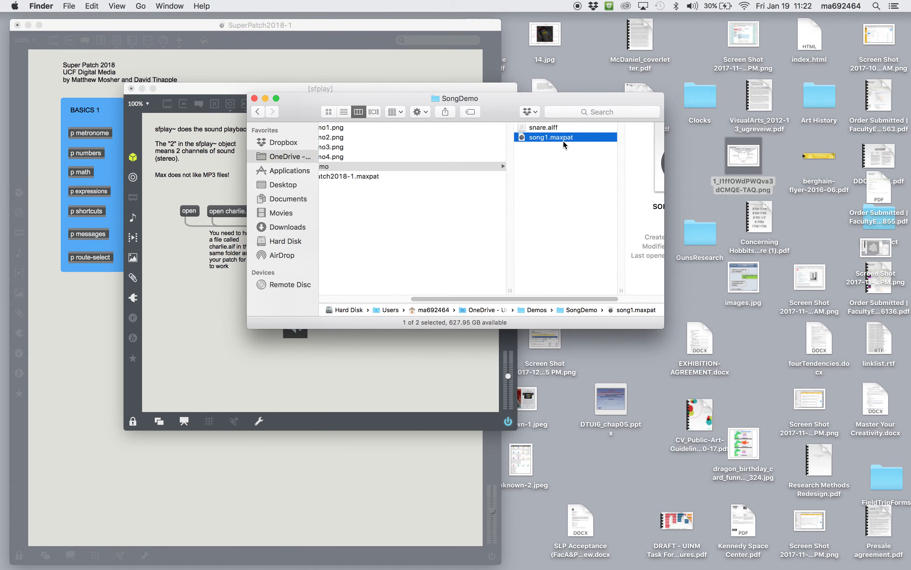
pyautogui.hscroll(-2, 349, 227)
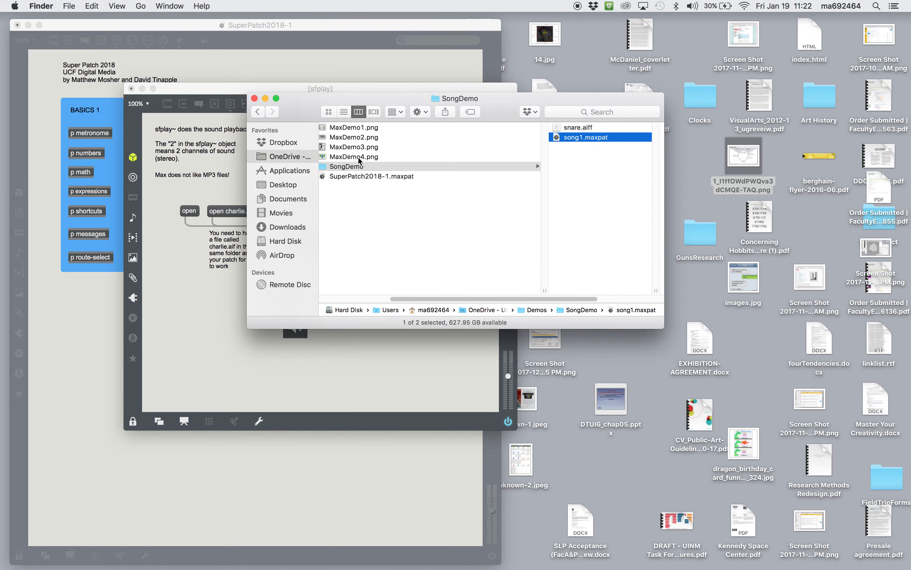
pyautogui.rightClick(344, 167)
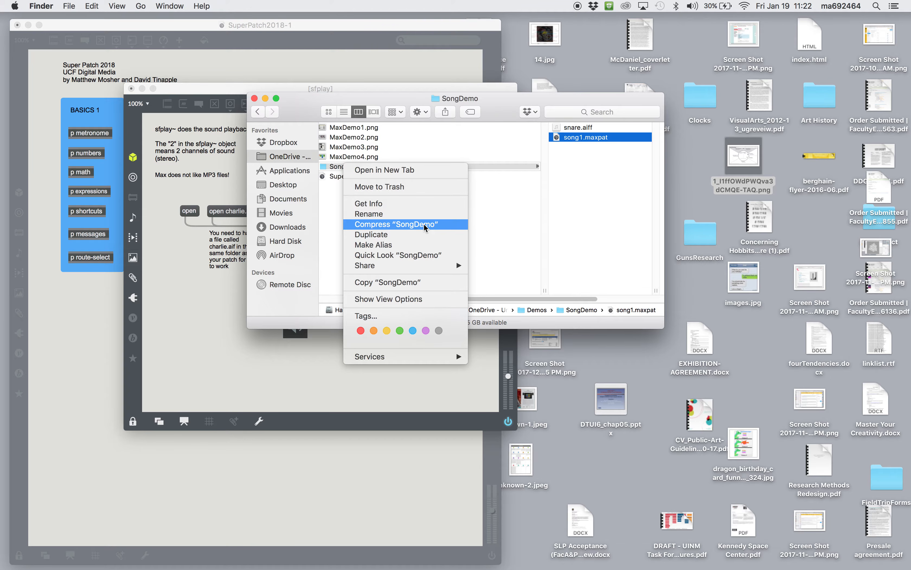
pyautogui.click(624, 185)
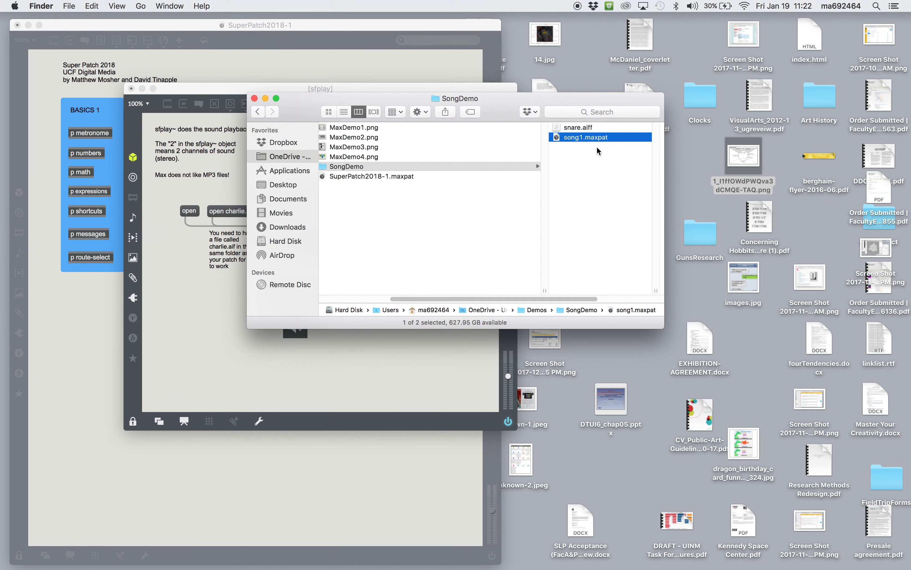
# Reopen song1.maxpat from the SongDemo folder in Max
pyautogui.doubleClick(581, 138)
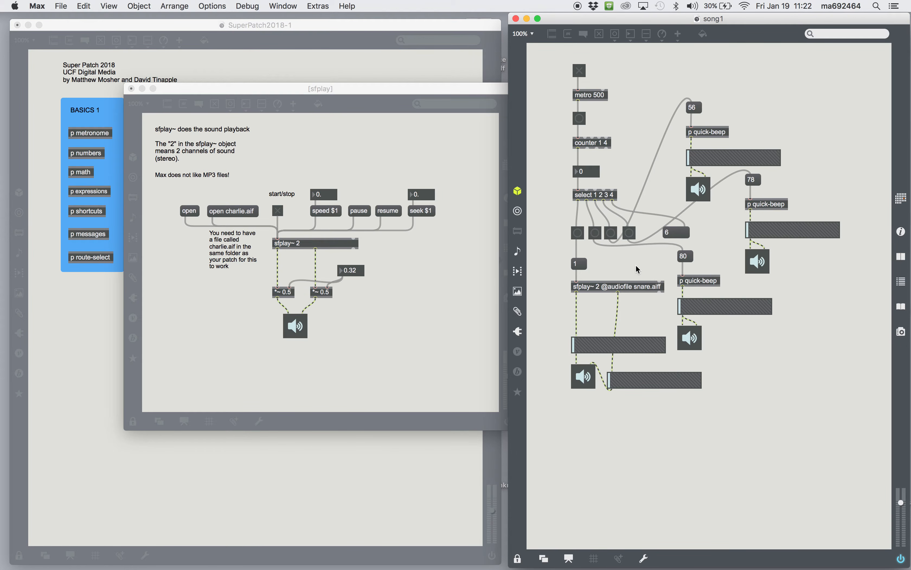
# Start the metro 500 sequencer and raise both gain sliders below the sfplay~ object to a little over half
pyautogui.click(579, 71)
pyautogui.press('super+e')
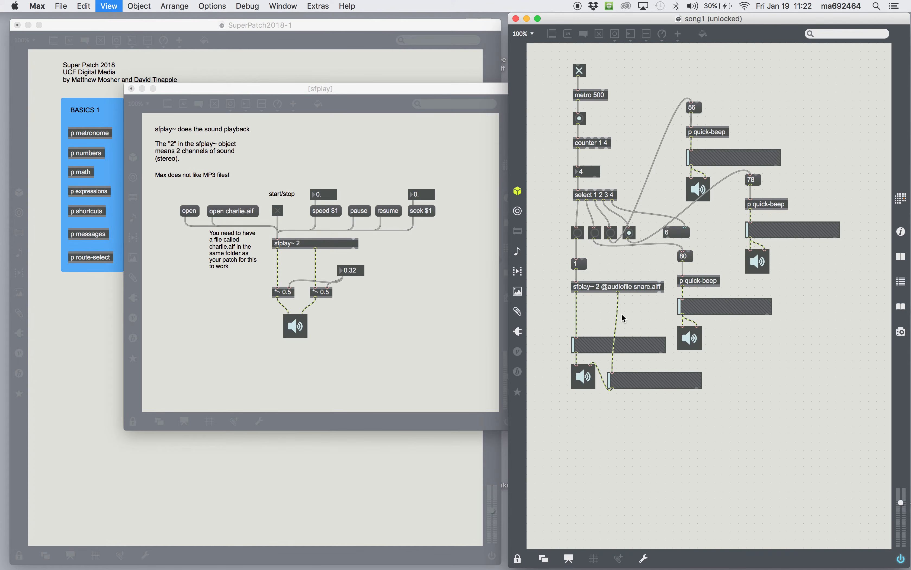
pyautogui.press('super+e')
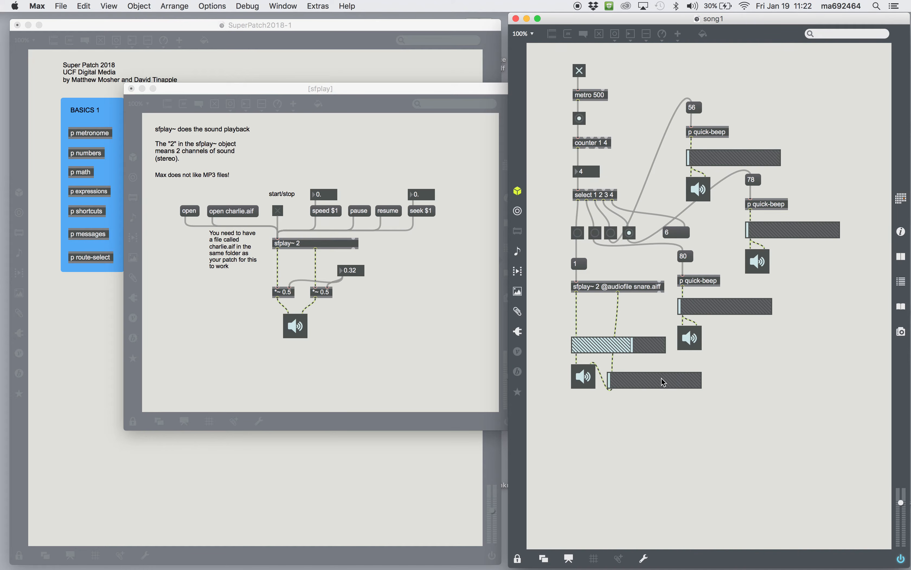
pyautogui.click(664, 383)
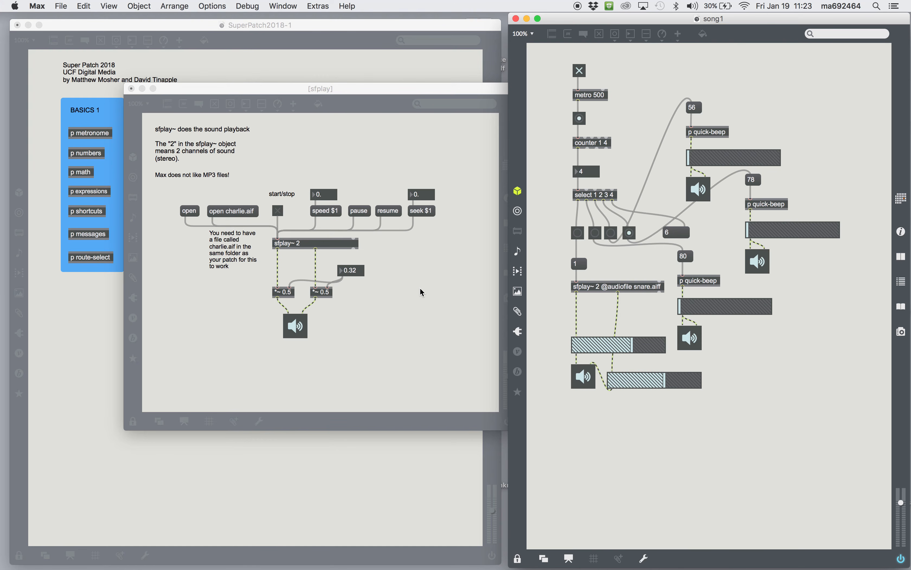
# Unlock the patch, view the help reference for the sfplay~ object that loads snare.aiff, and close it
pyautogui.press('super+e')
pyautogui.doubleClick(621, 288)
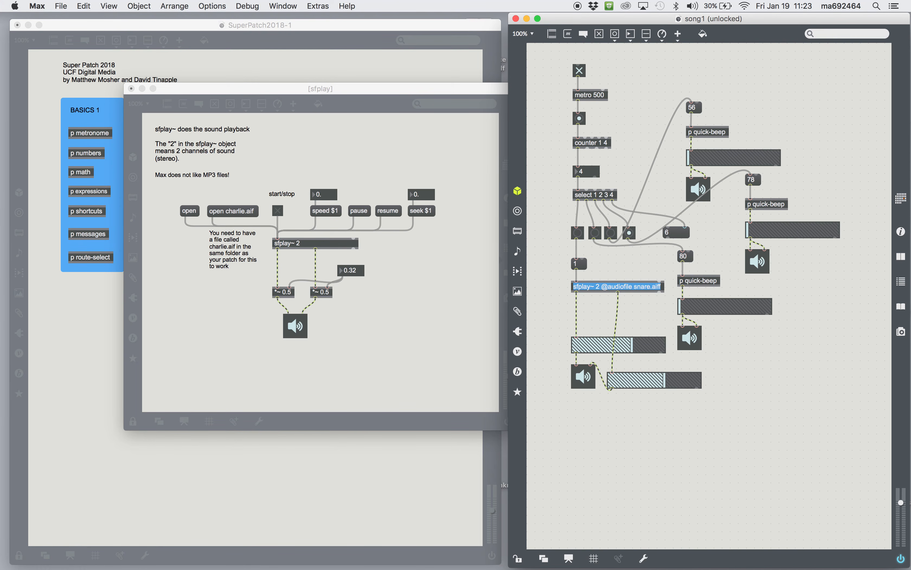
pyautogui.click(616, 273)
pyautogui.click(594, 290)
pyautogui.rightClick(594, 290)
pyautogui.click(617, 297)
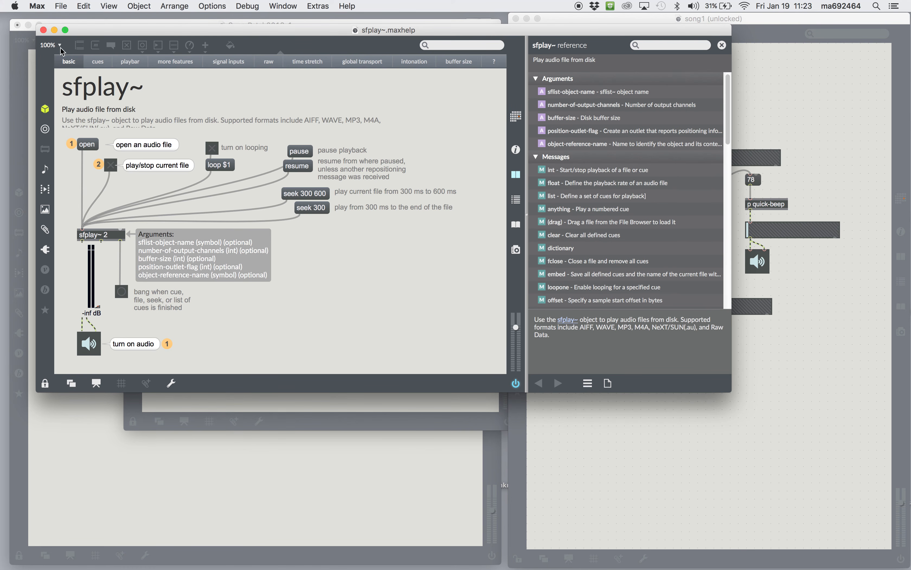
pyautogui.click(43, 30)
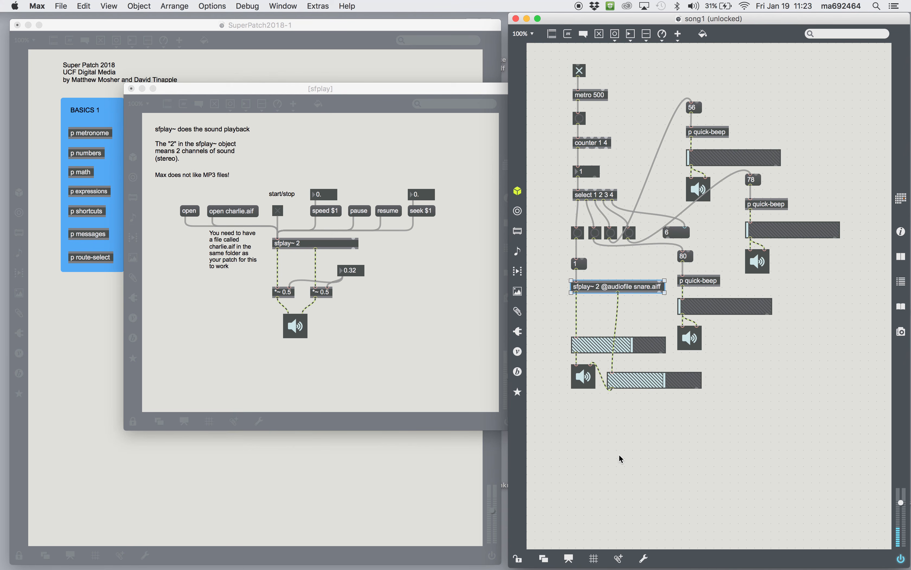
# Lock the song1 patch and turn its audio output off
pyautogui.press('super+e')
pyautogui.click(580, 382)
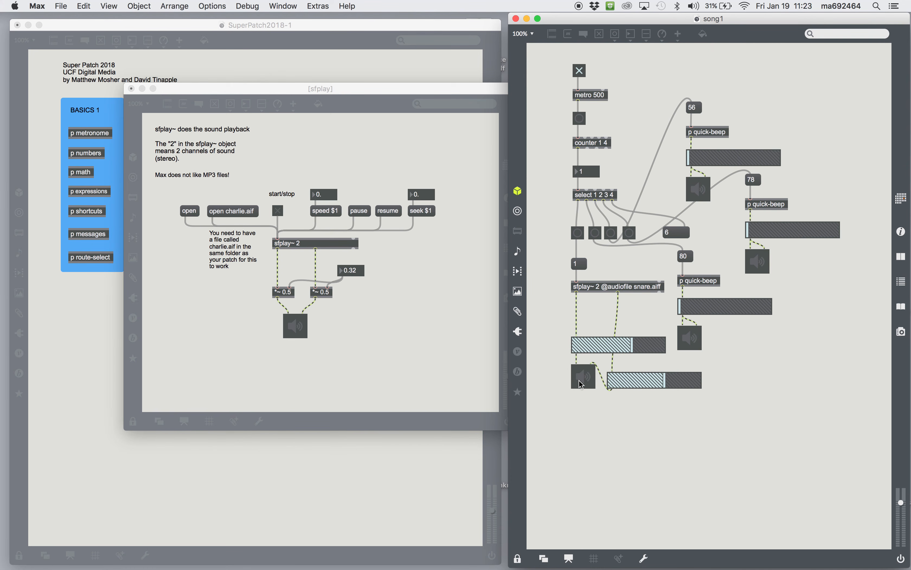